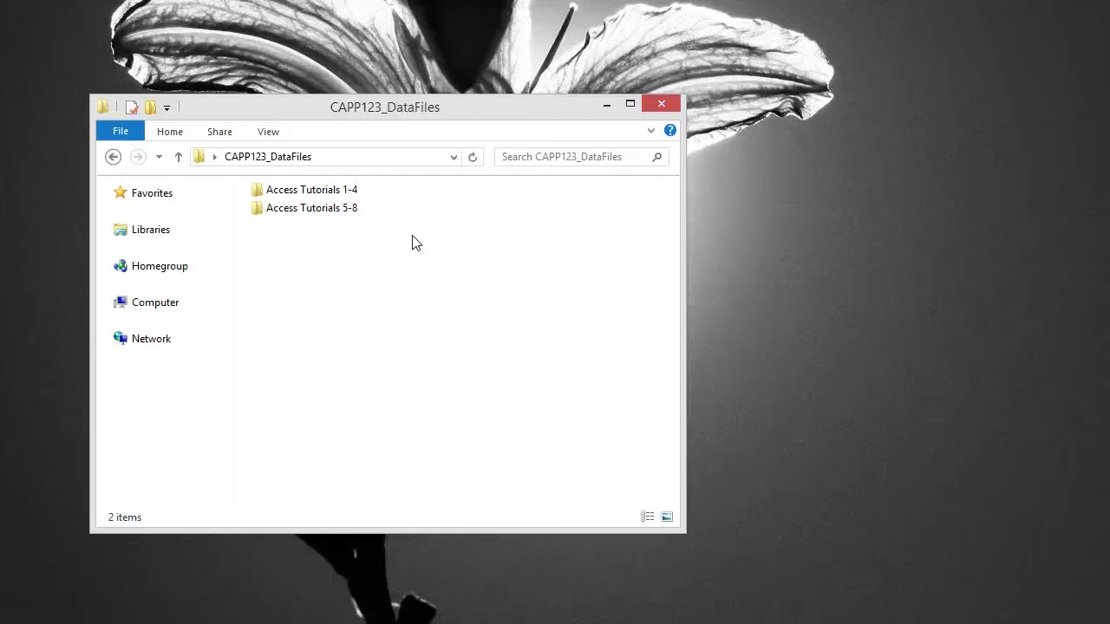
- Open the Panorama database from the Tutorial folder of Access2 within Access Tutorials 5-8
click(396, 242)
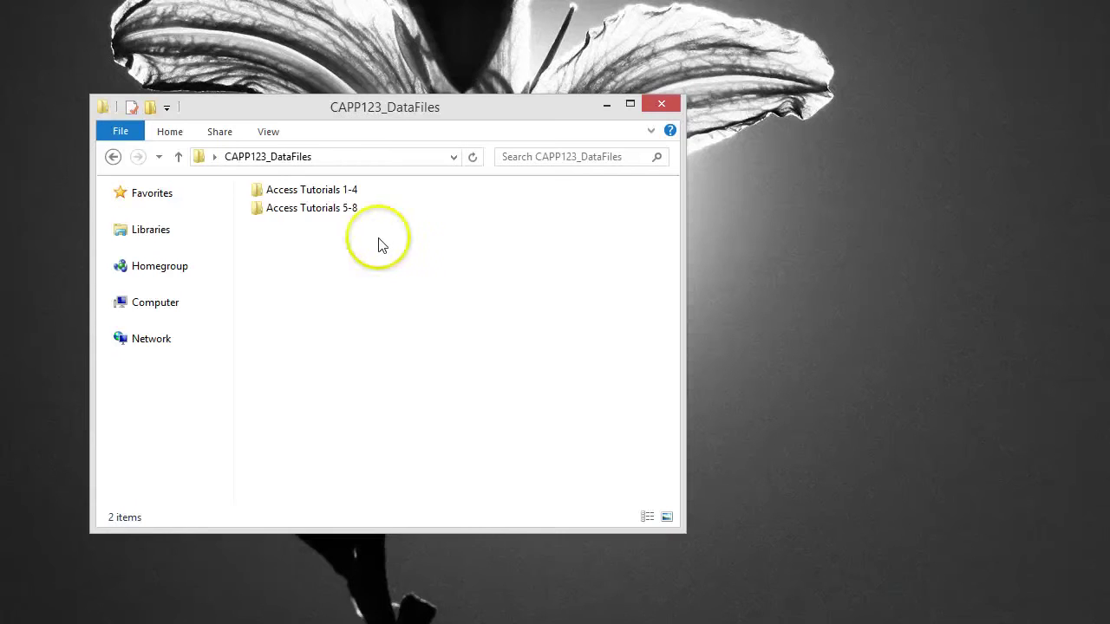
click(338, 216)
double_click(338, 216)
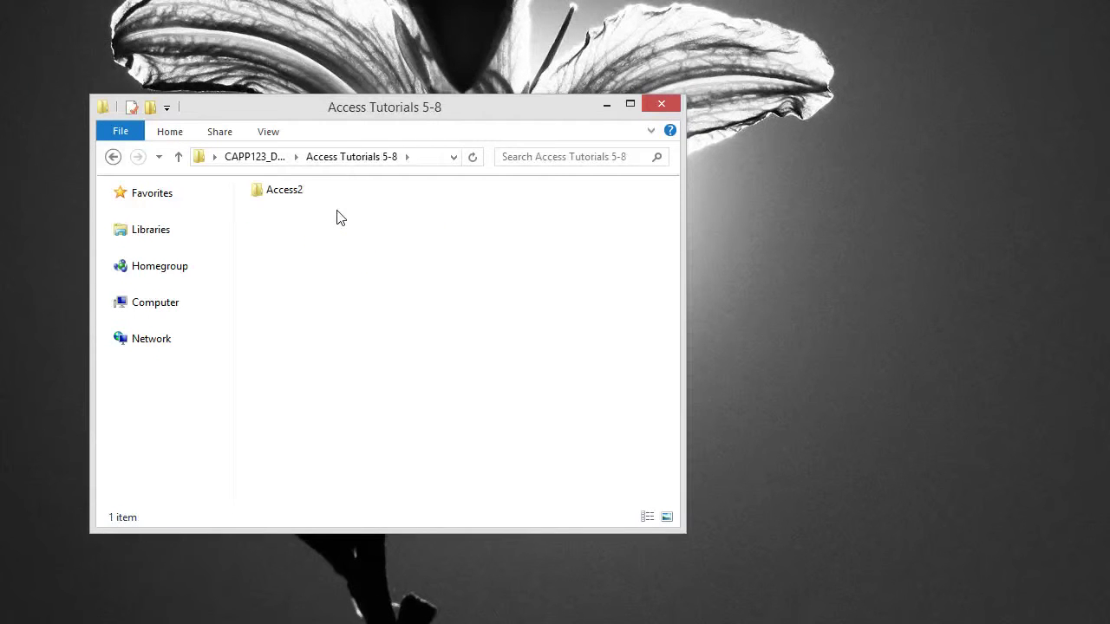
double_click(292, 198)
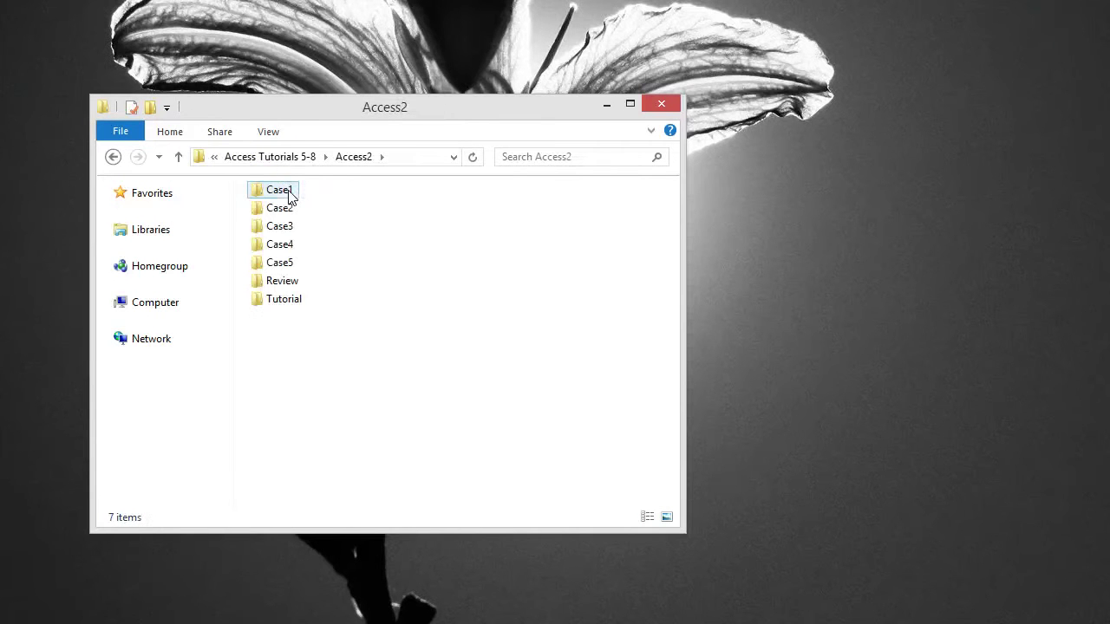
double_click(283, 303)
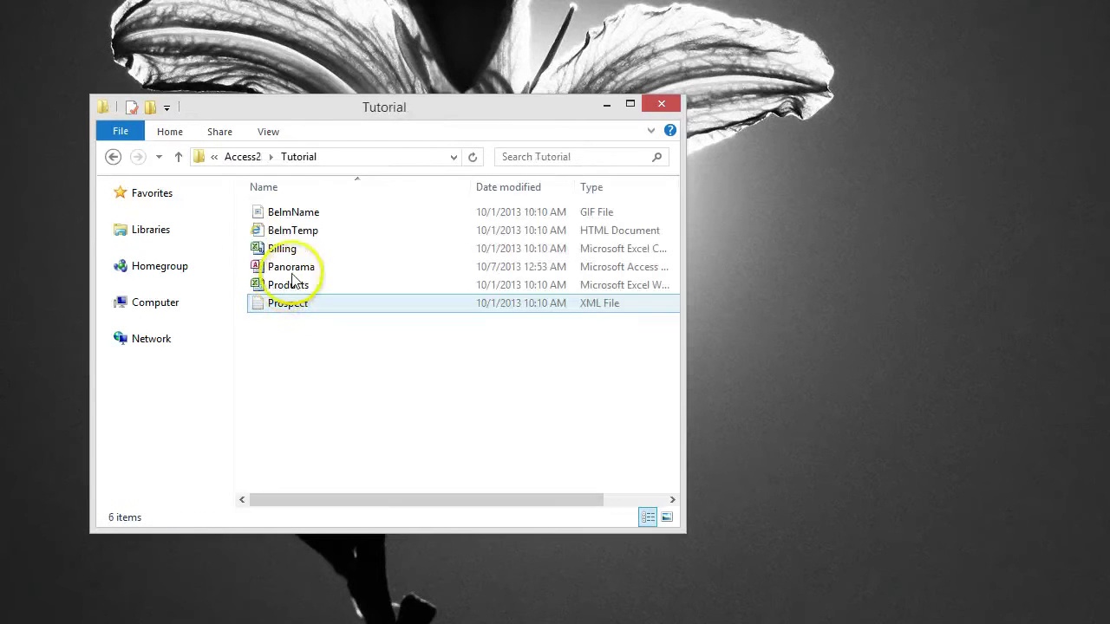
double_click(298, 270)
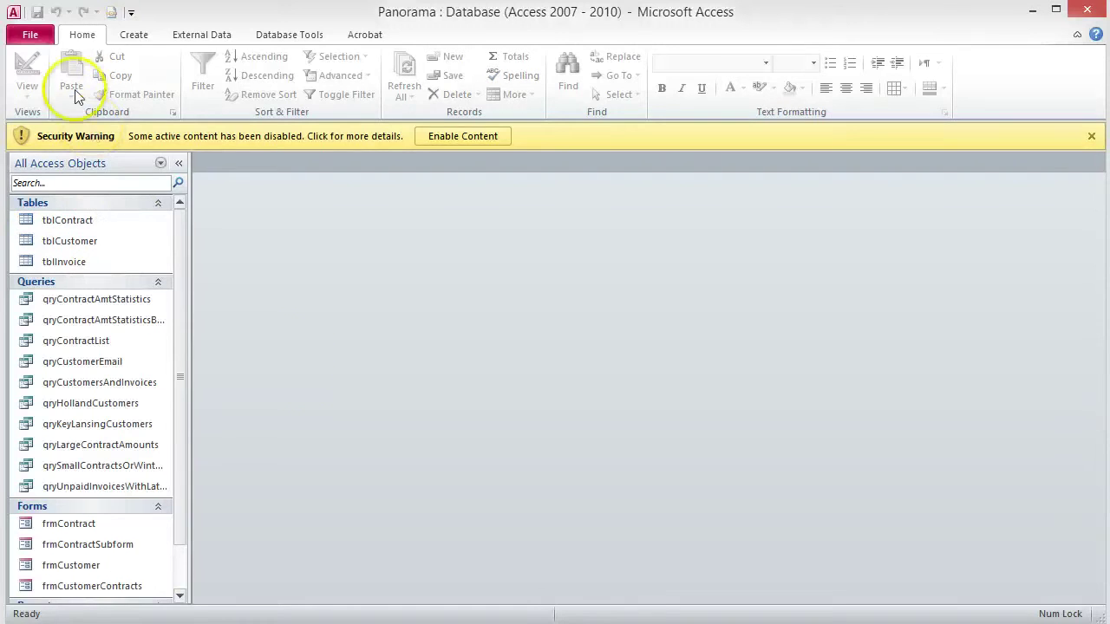
- Save the database under a new name made of Panorama_T5_ followed by the student's last name
click(31, 35)
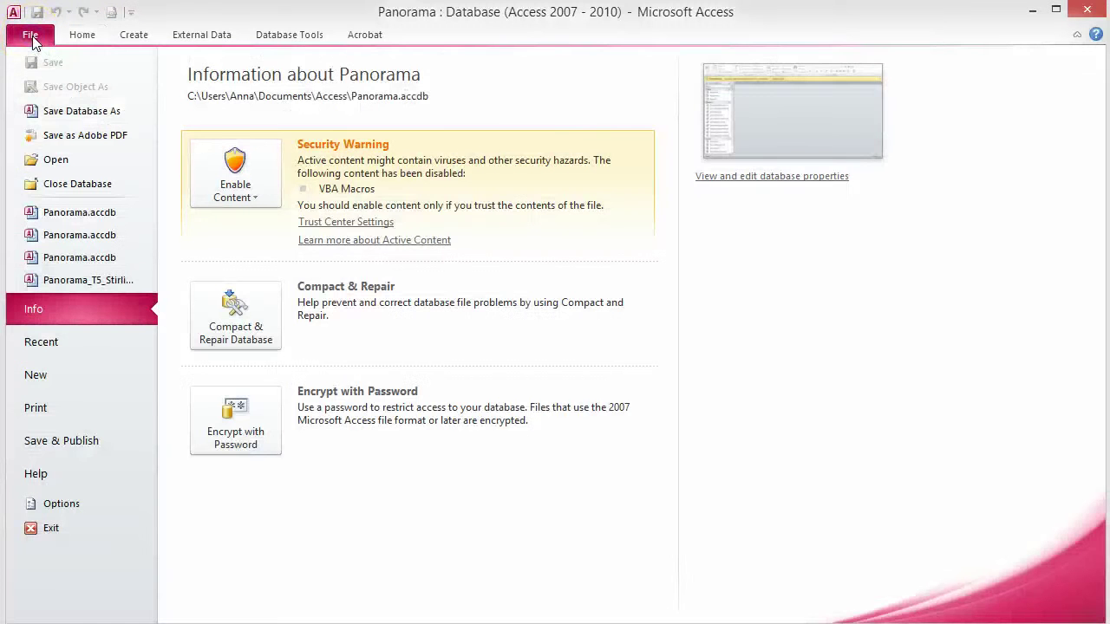
click(69, 118)
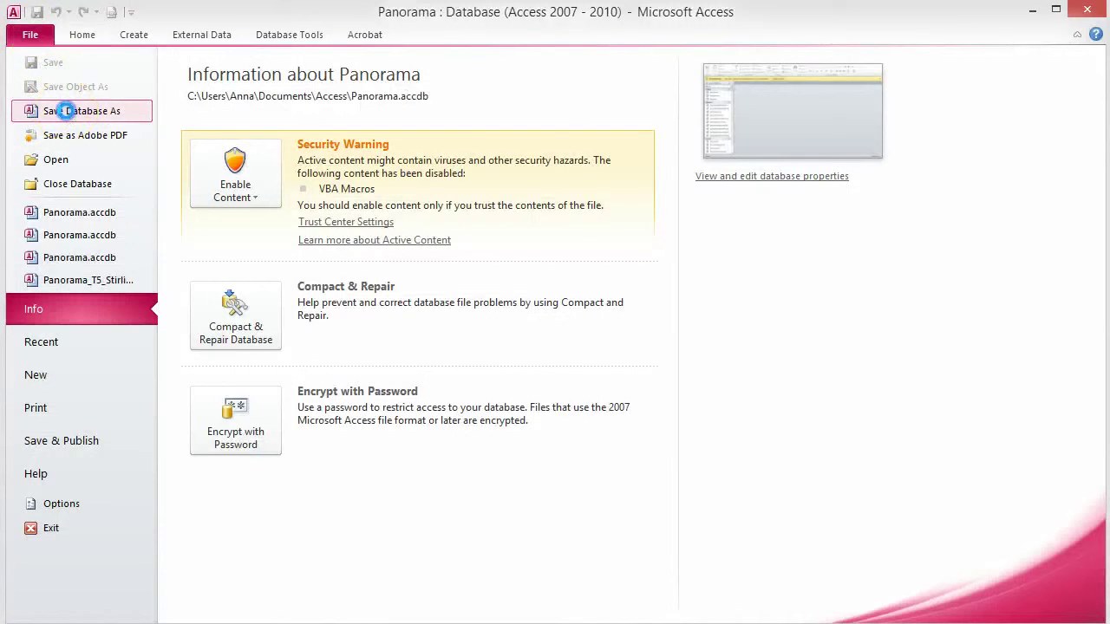
click(189, 376)
key(BackSpace)
text(_T5_Stirling)
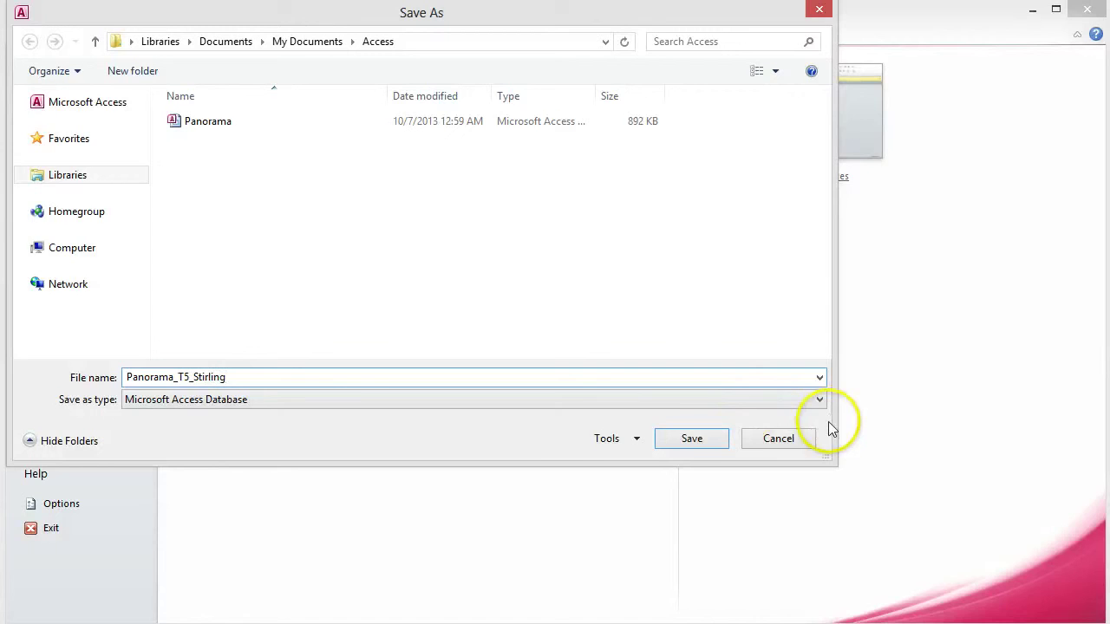
click(692, 439)
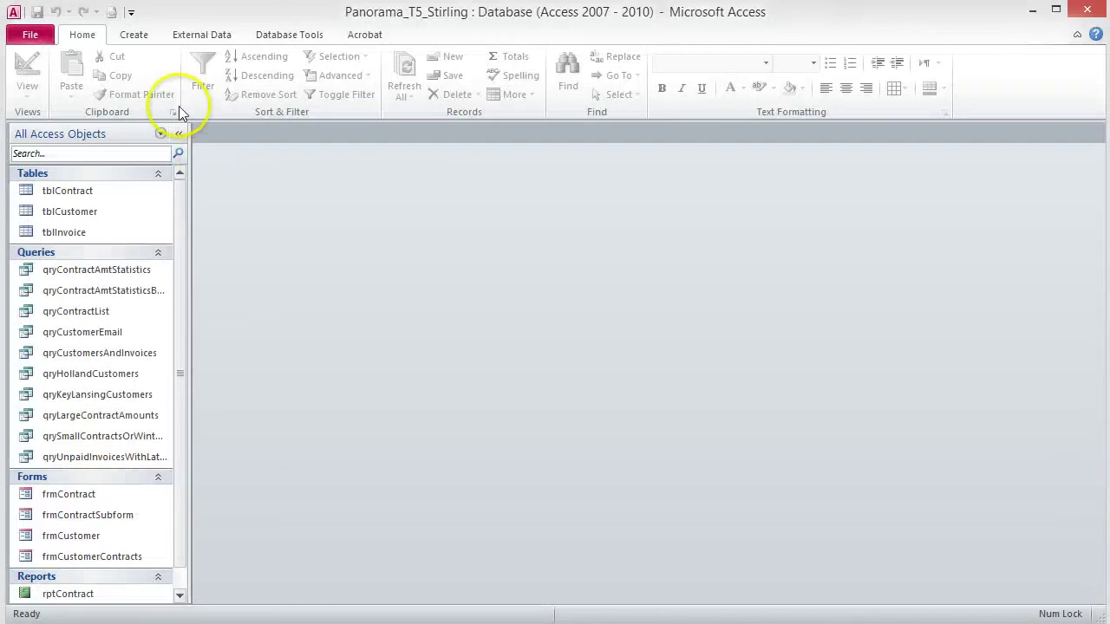
- Create a new query in Design view and add only the tblCustomer table to it
click(131, 38)
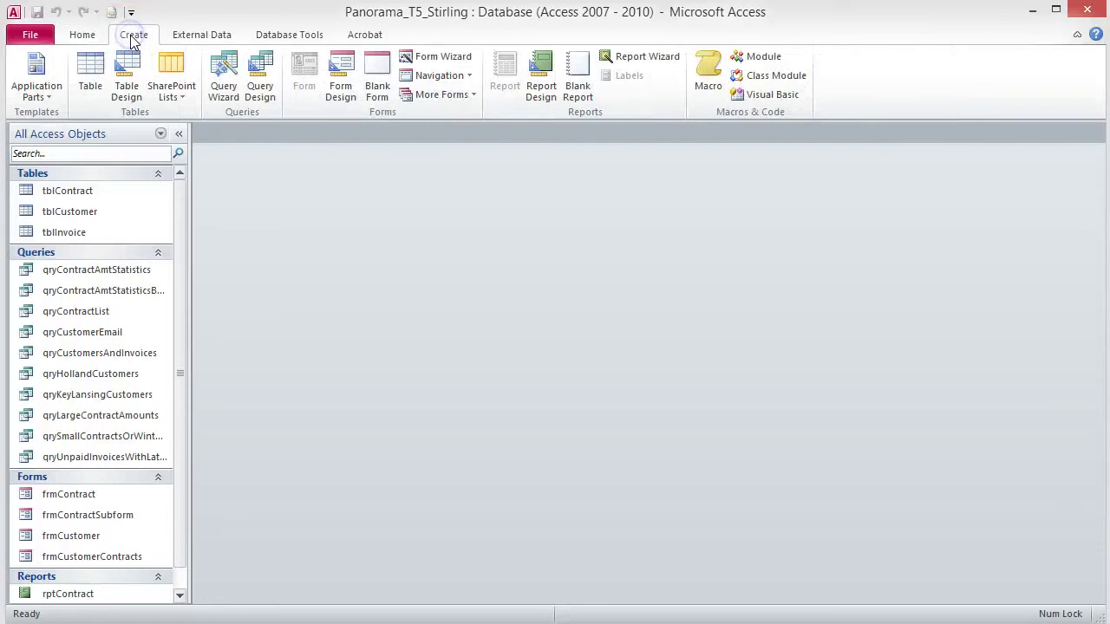
click(256, 92)
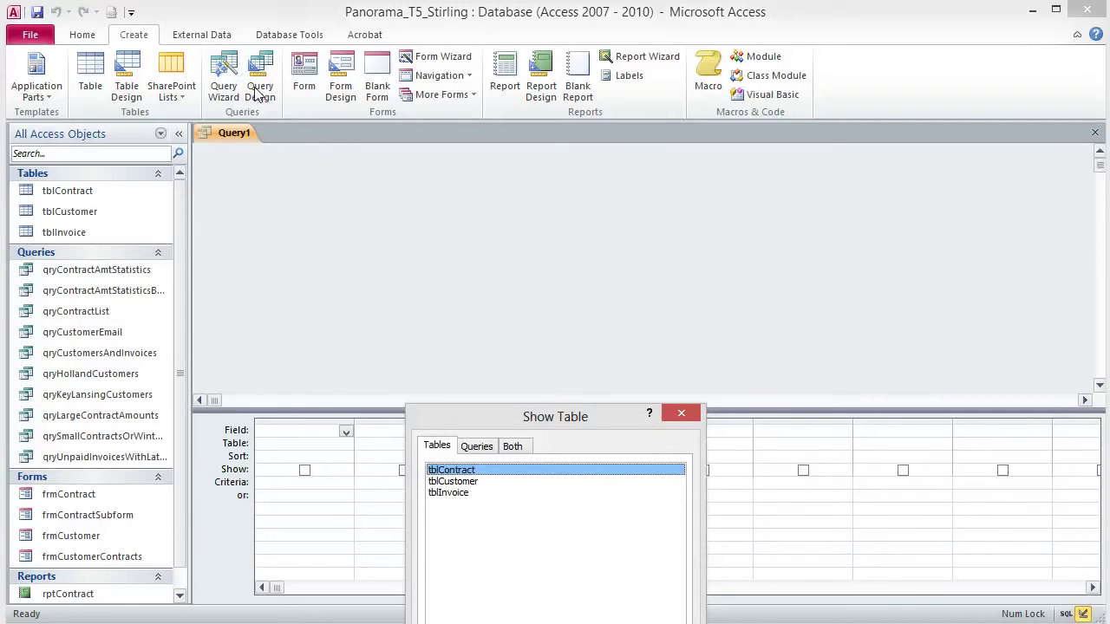
drag(576, 420, 559, 221)
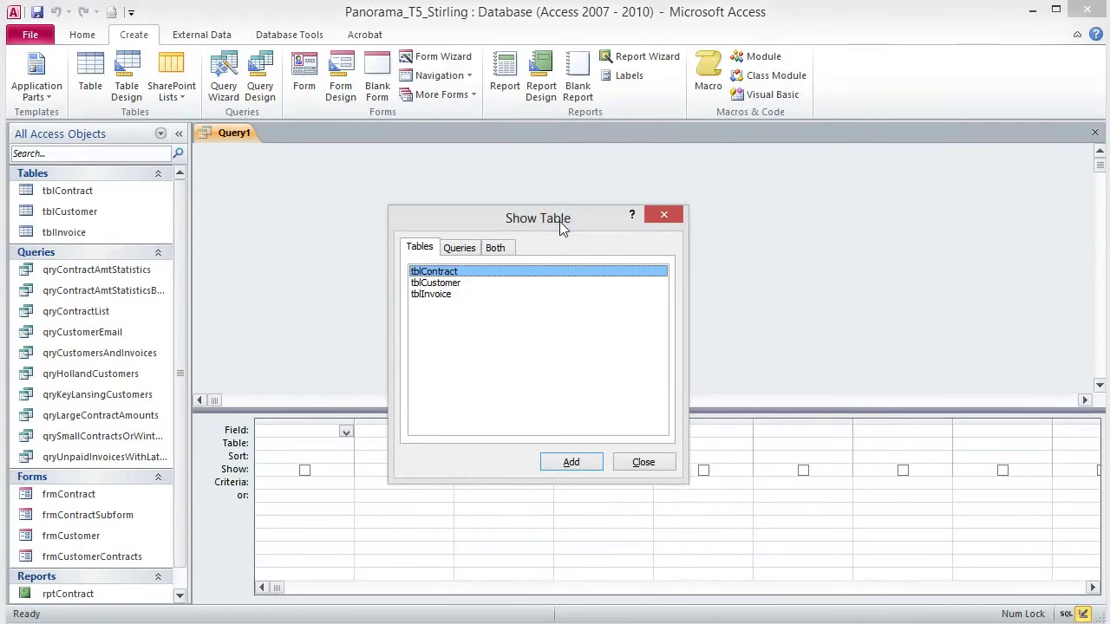
click(436, 283)
click(571, 463)
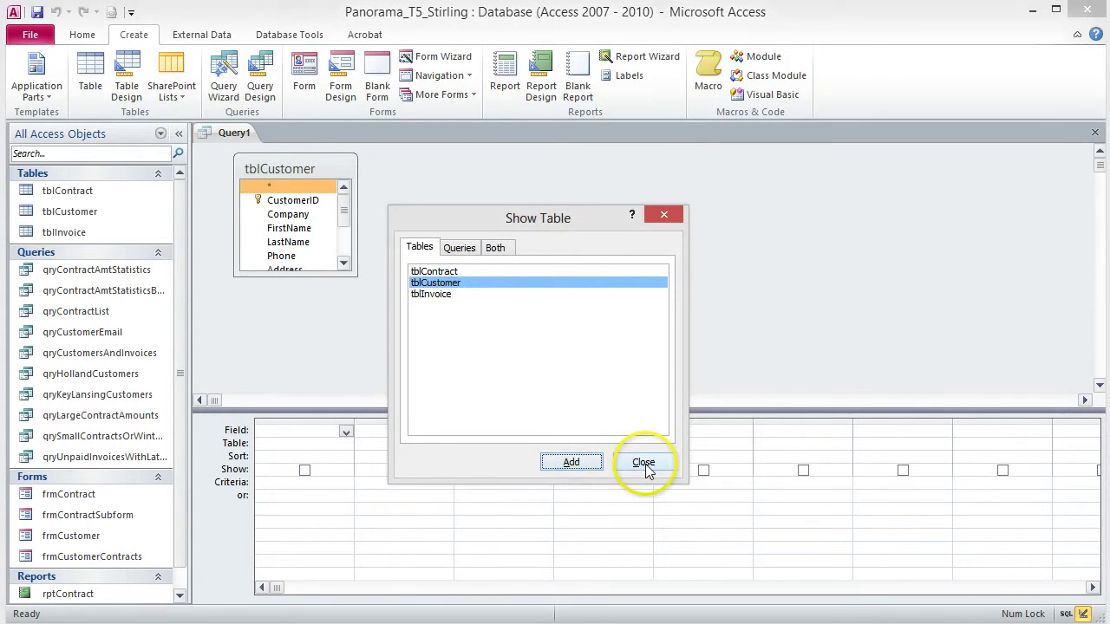
click(642, 463)
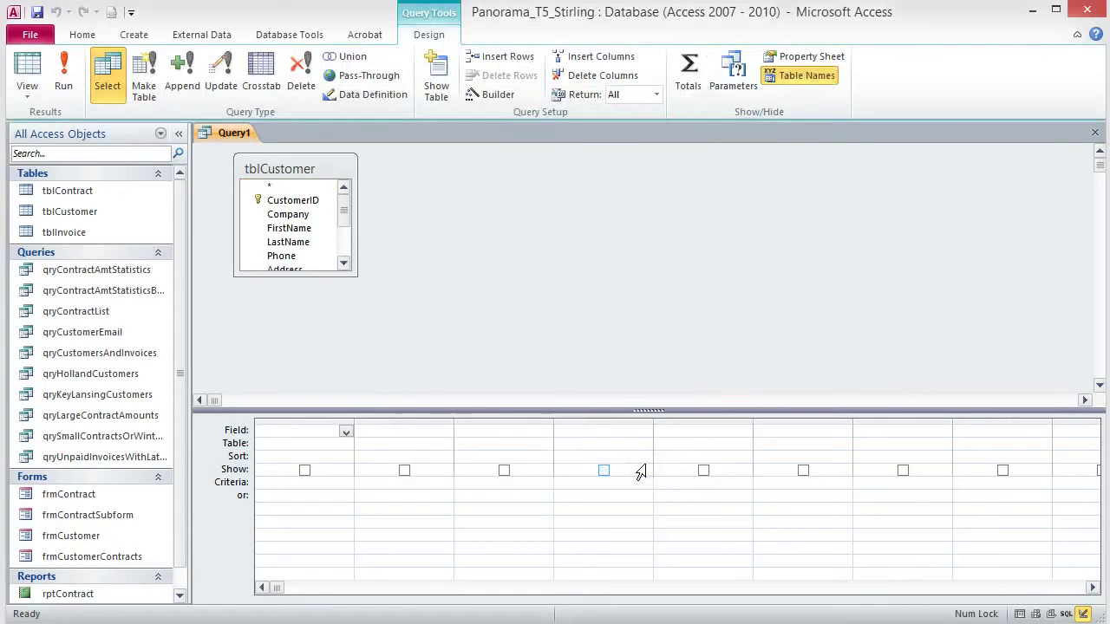
- Add all tblCustomer fields to the query's design grid and set the Phone criterion to Like "616*"
double_click(302, 171)
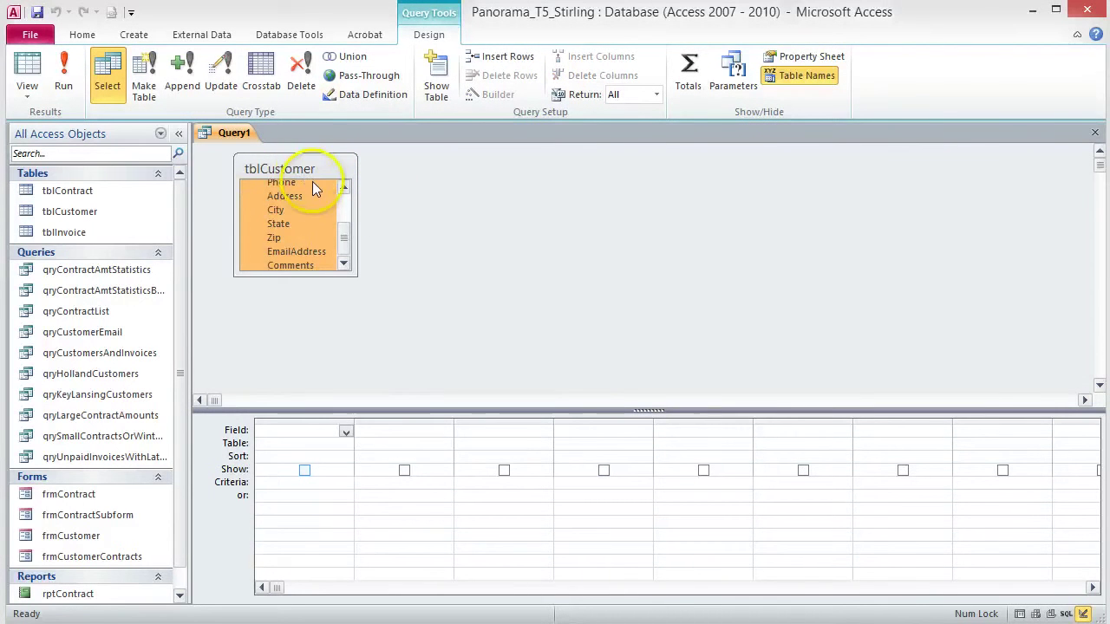
drag(289, 196, 316, 432)
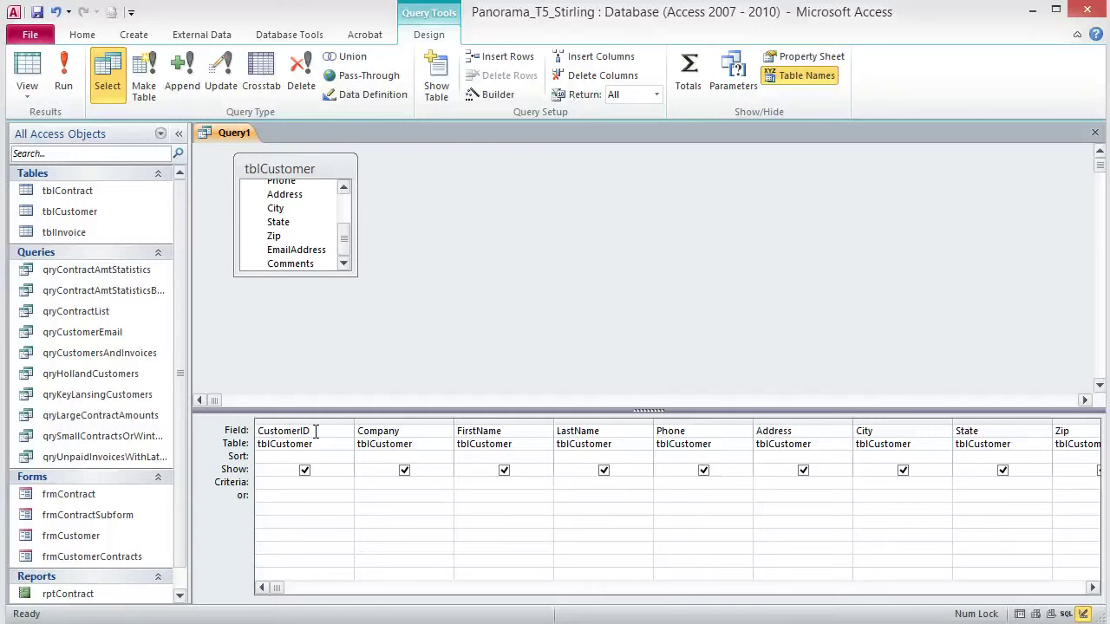
click(671, 482)
click(671, 482)
text(L)
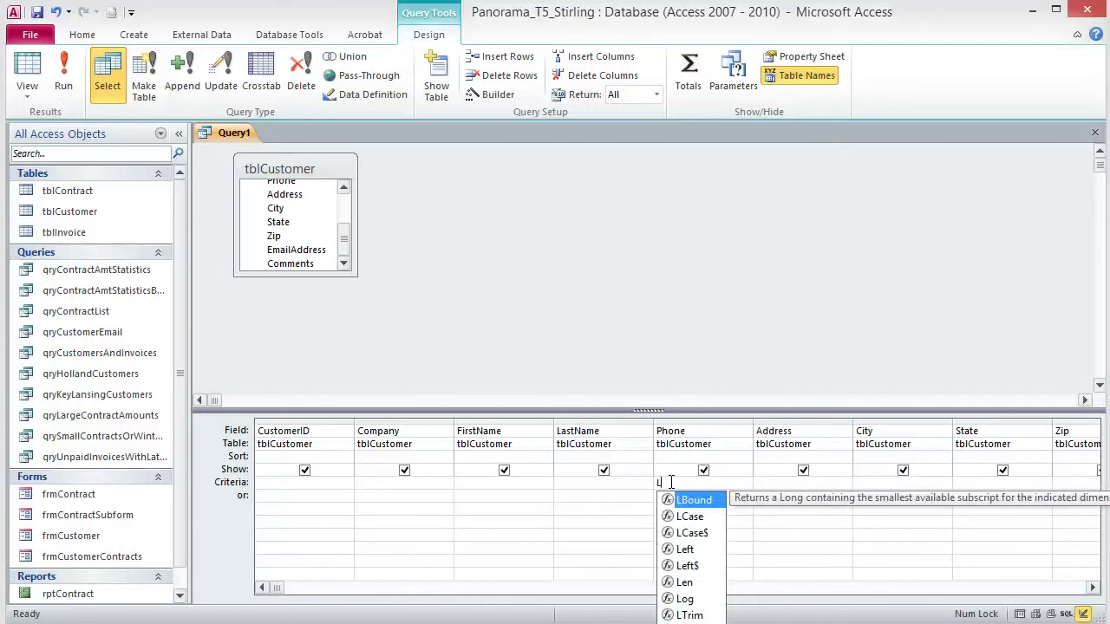
text(ike)
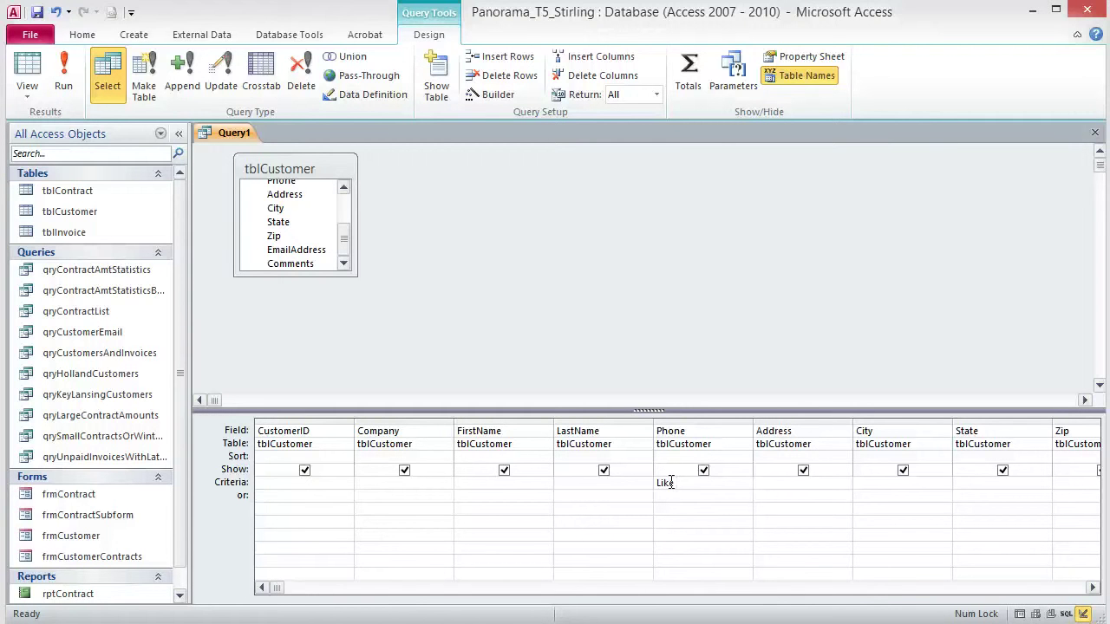
text("616*)
- Save the query as qry616AreaCode and run it
click(37, 13)
text(qry616AreaCode)
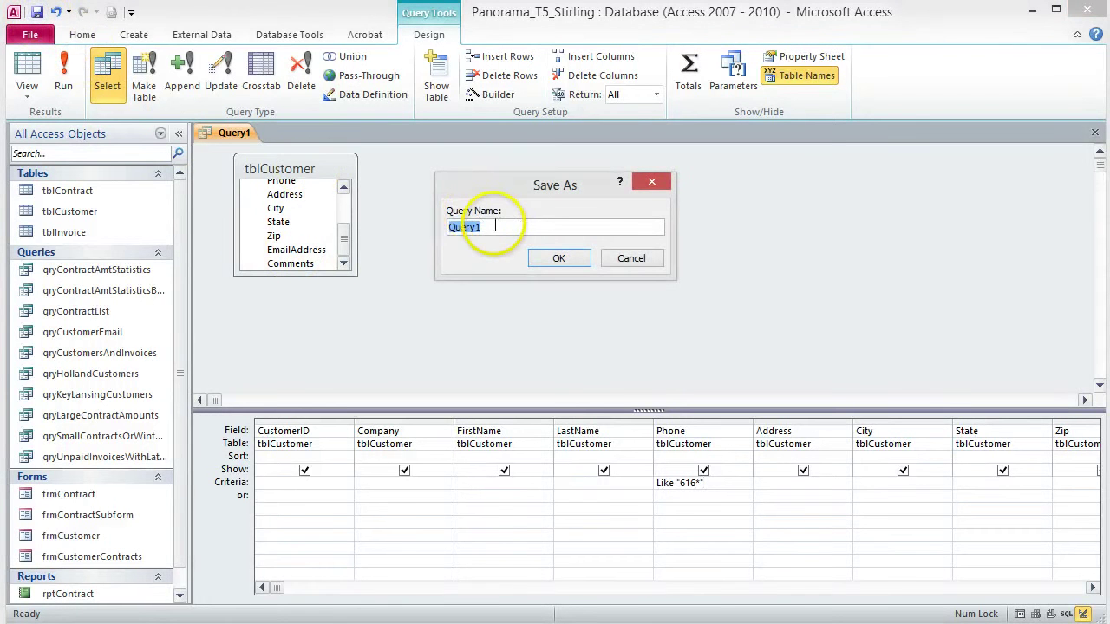
click(566, 262)
click(73, 83)
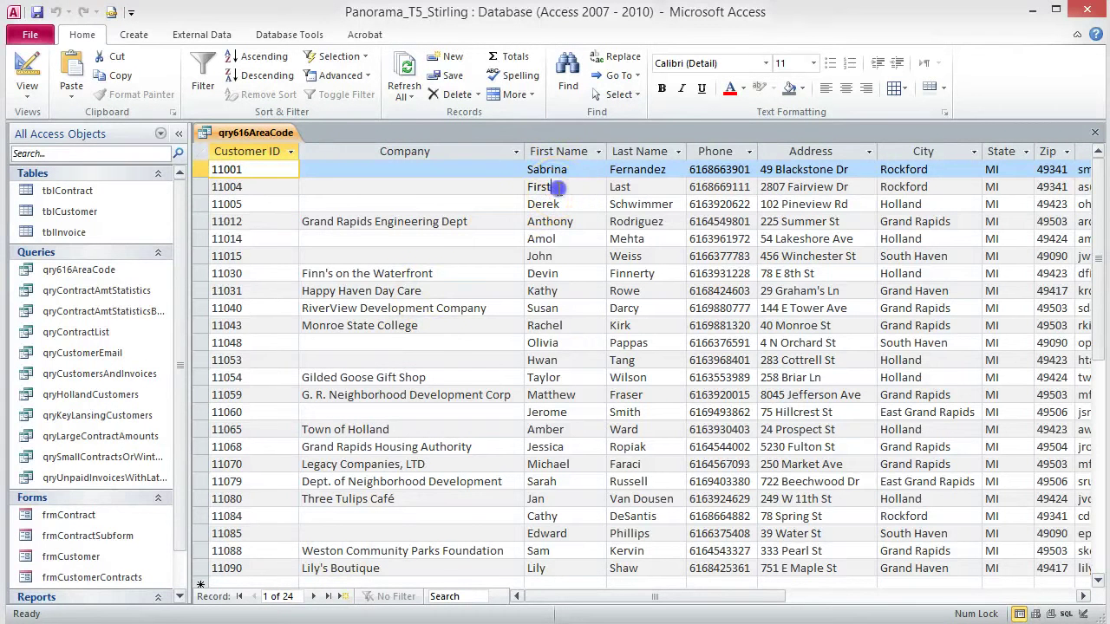
- Replace the placeholder first and last name in the second record with the student's own name, and save and close the query
click(559, 187)
key(BackSpace)
key(BackSpace)
key(BackSpace)
key(BackSpace)
key(BackSpace)
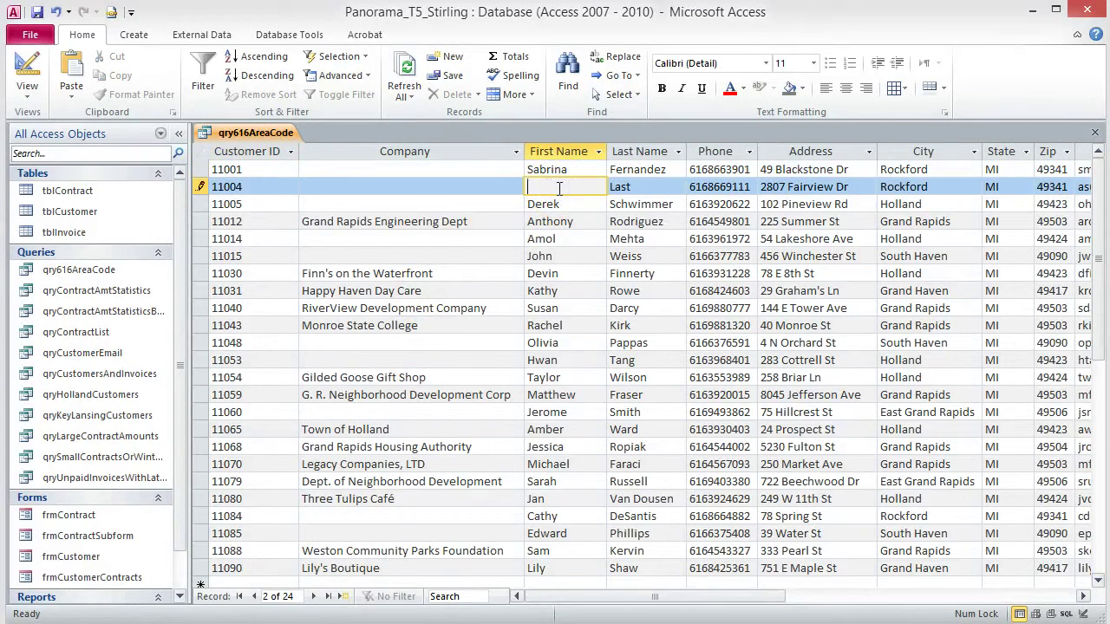
text(Anna)
key(Tab)
text(Sti)
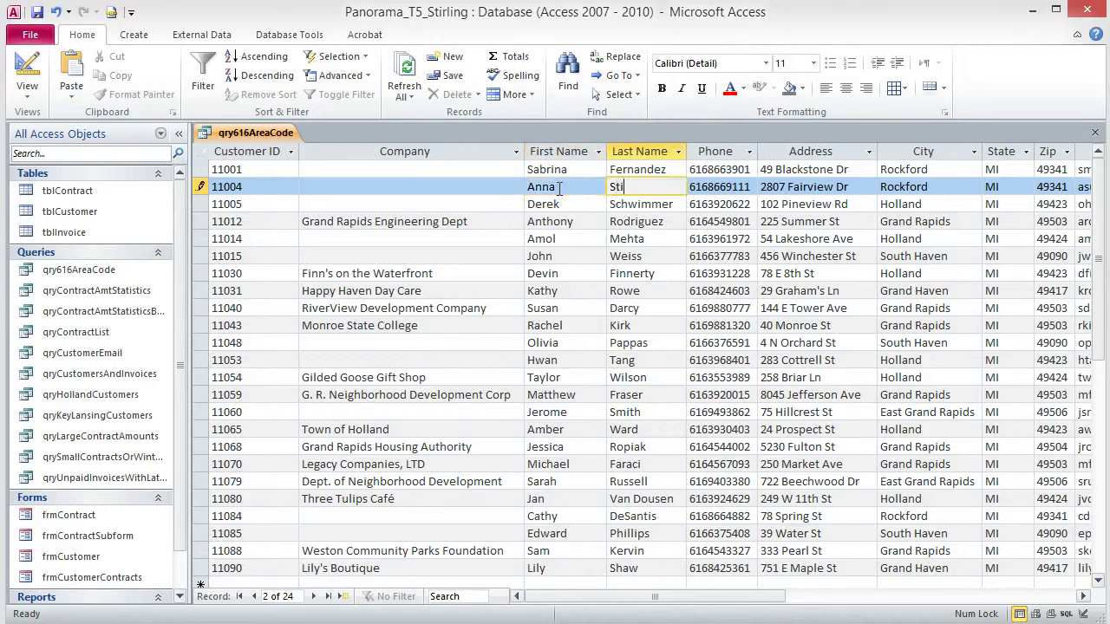
text(rling)
key(Tab)
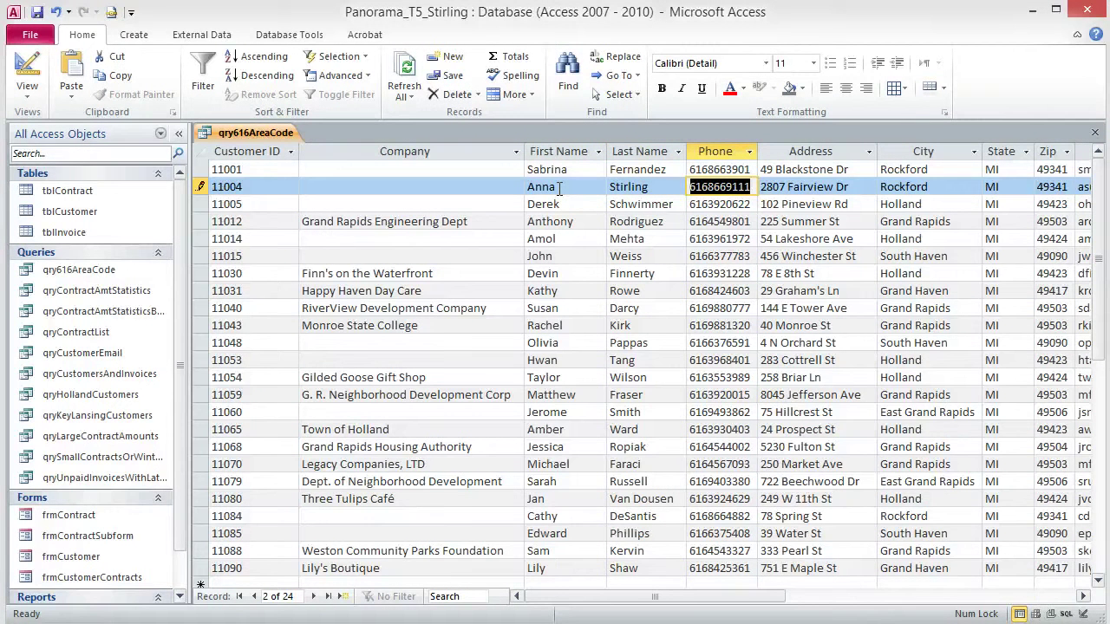
click(37, 12)
click(1094, 133)
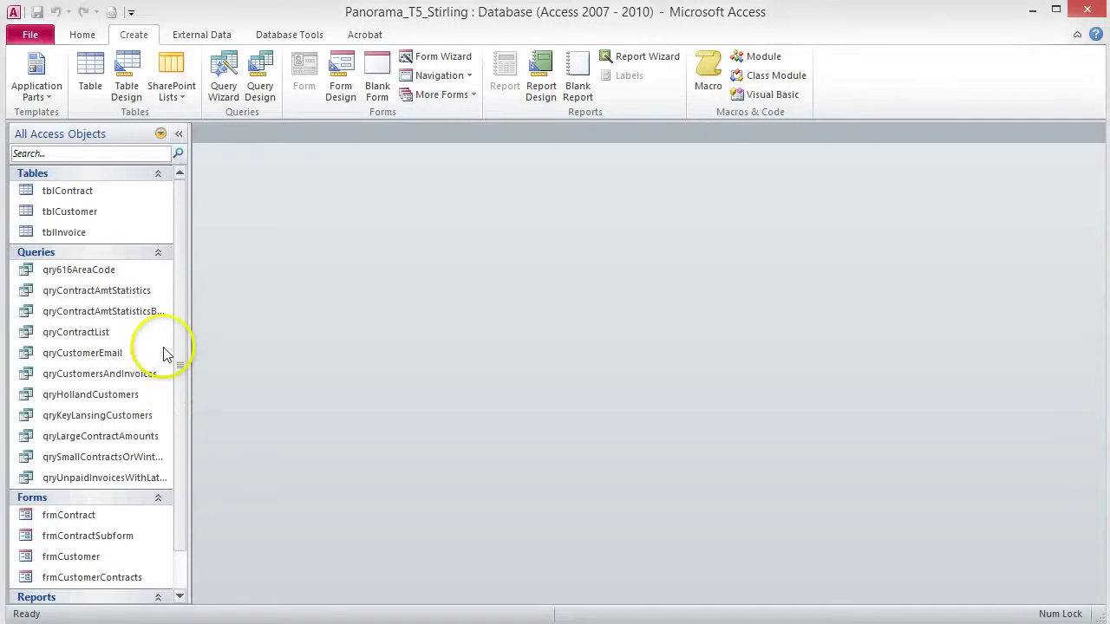
- Copy the qry616AreaCode query and paste it as qryHollandRockfordSaugatackCustomers
click(98, 274)
right_click(98, 272)
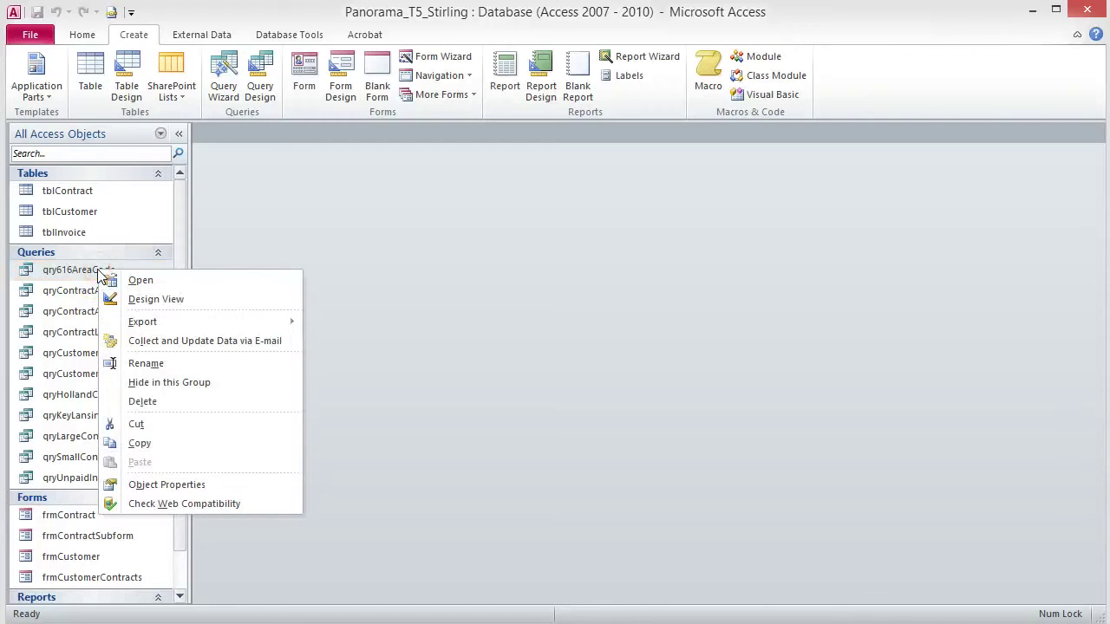
click(149, 449)
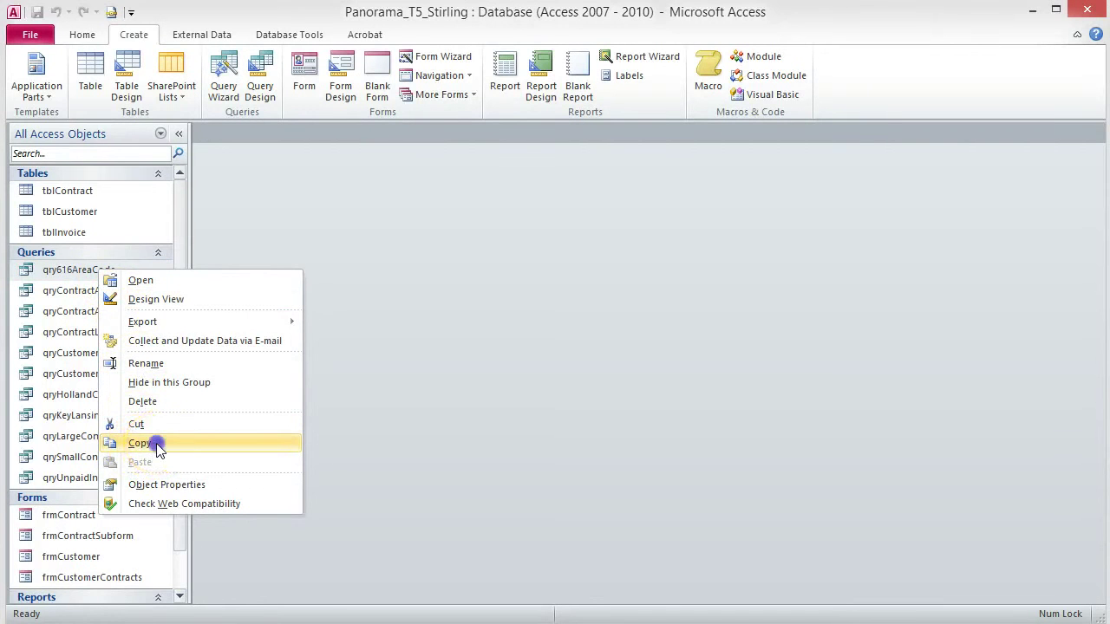
click(81, 36)
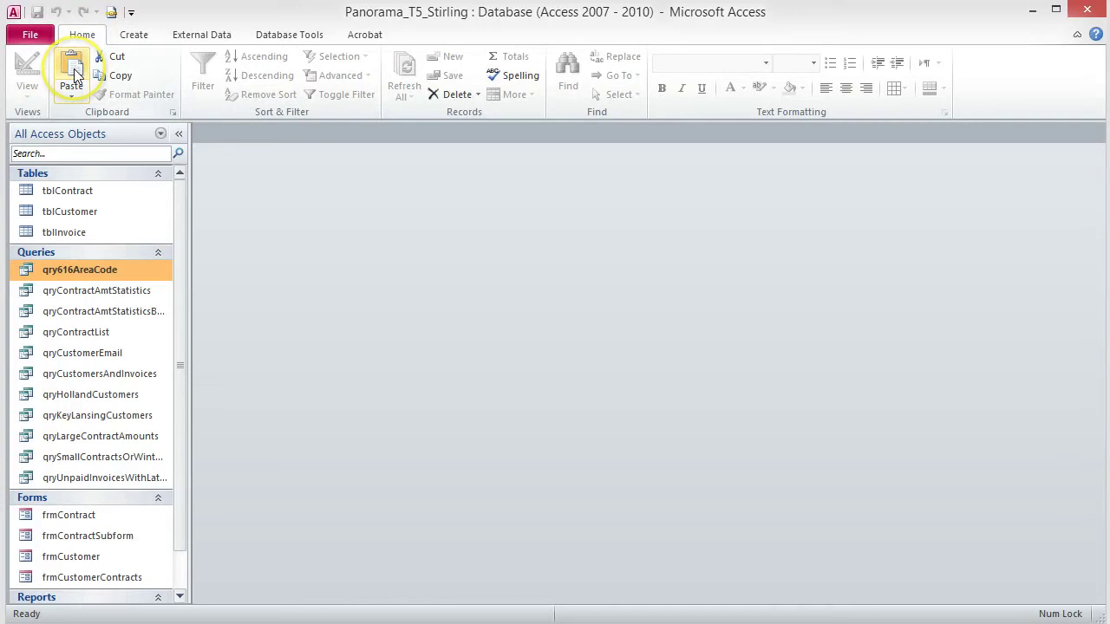
click(72, 74)
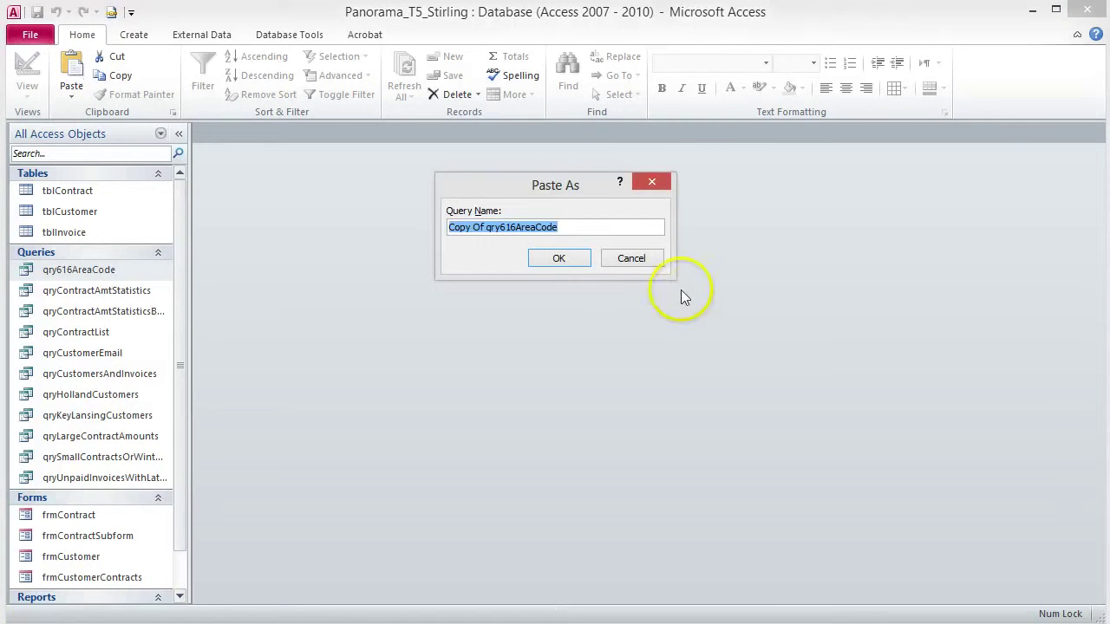
click(564, 227)
drag(564, 227, 416, 223)
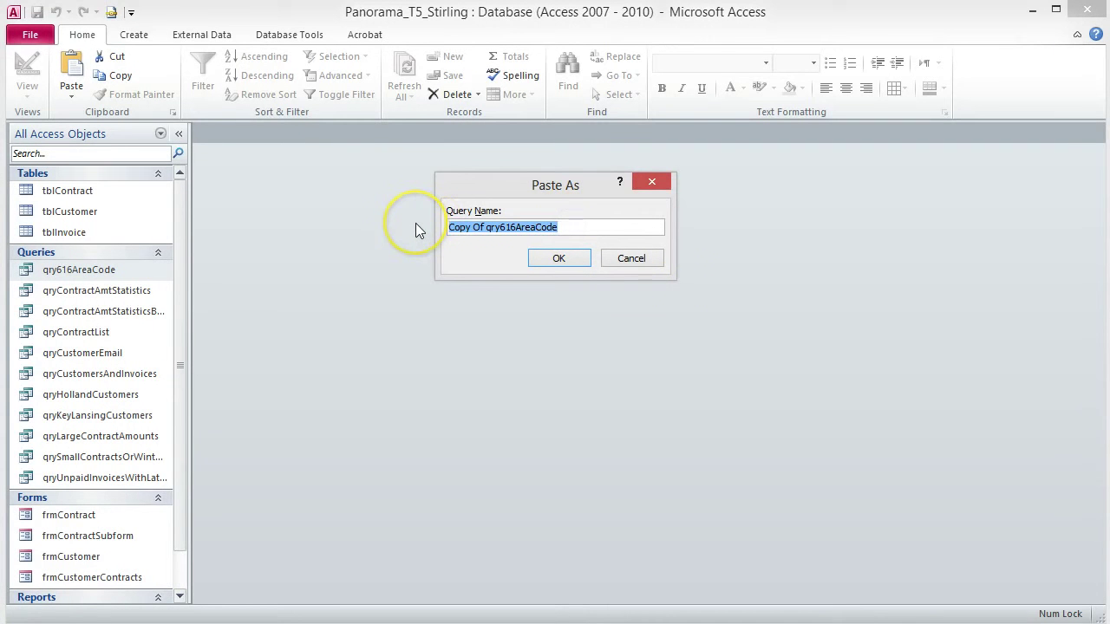
key(ctrl+v)
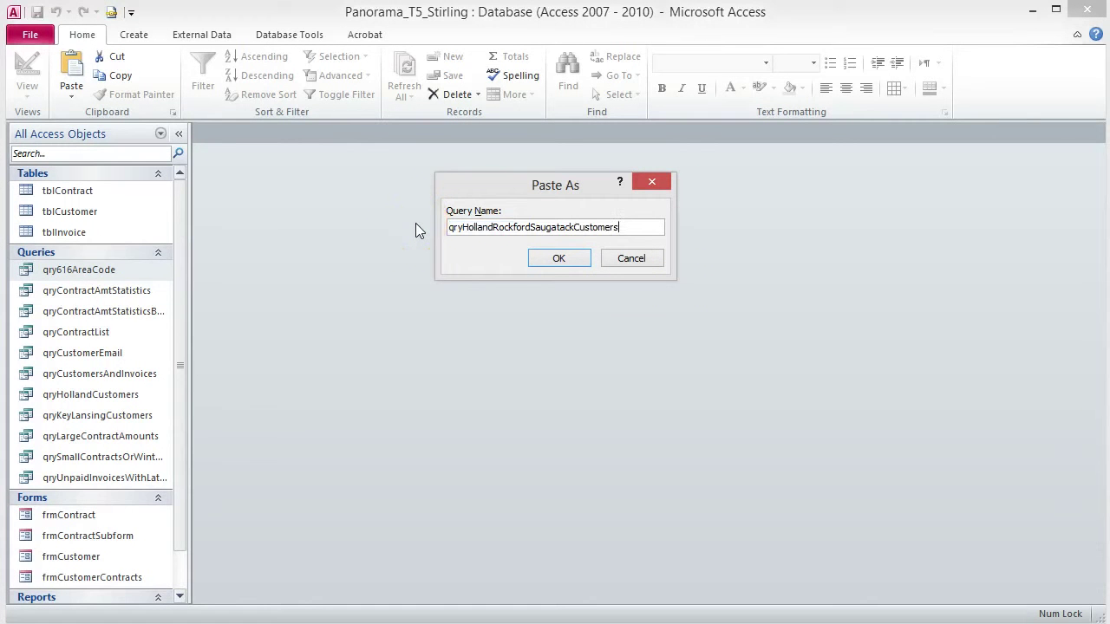
click(578, 261)
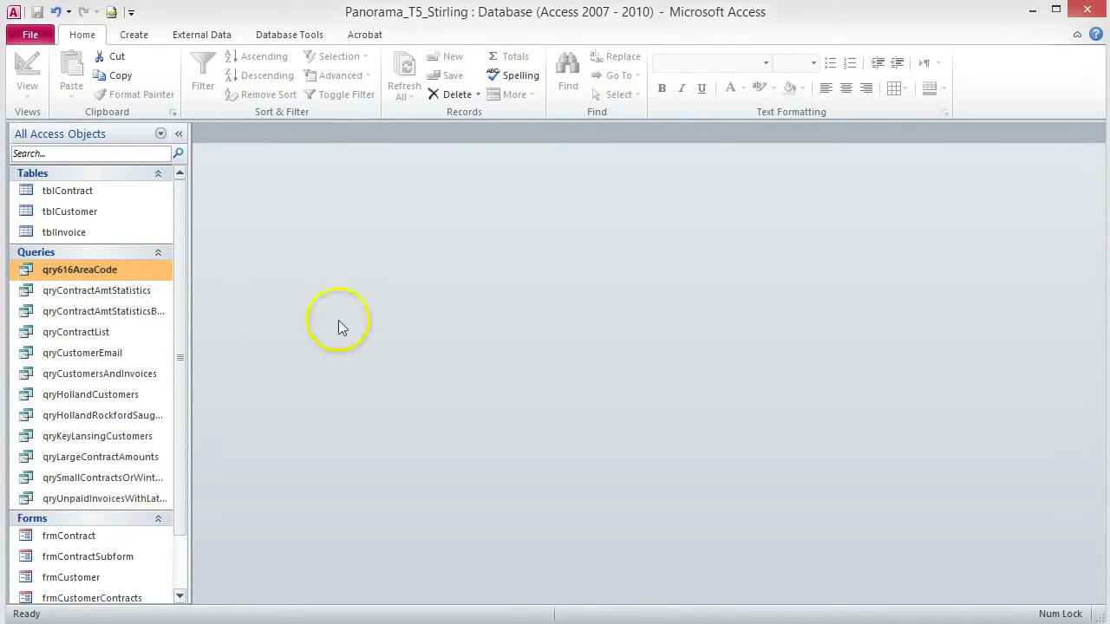
- Open qryHollandRockfordSaugatackCustomers in Design view and delete the Like "616*" criterion from the Phone field
double_click(106, 416)
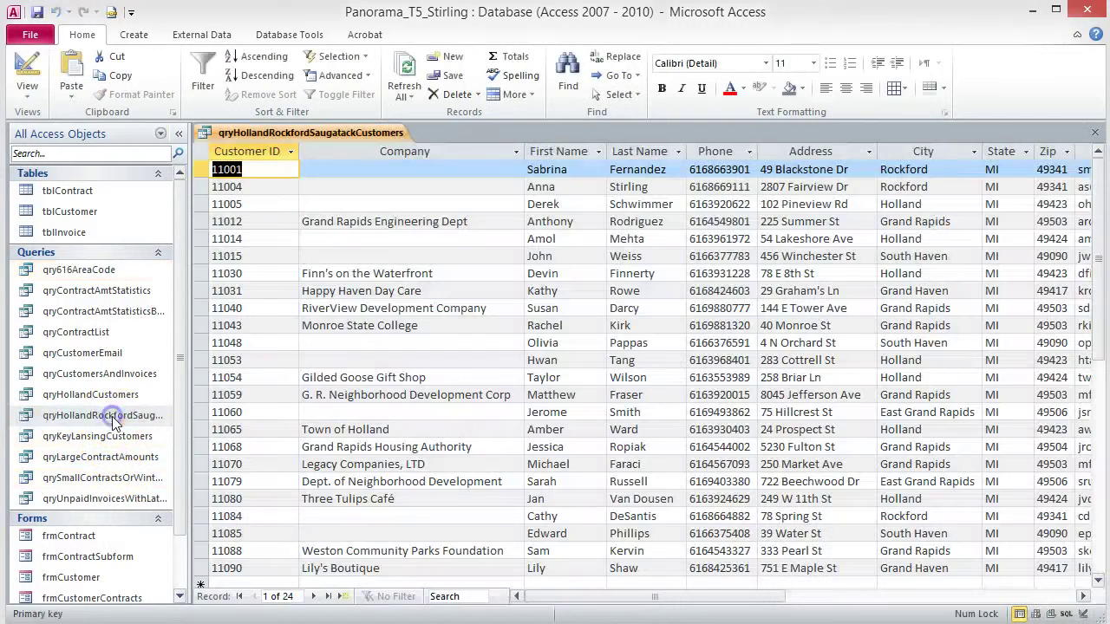
click(41, 76)
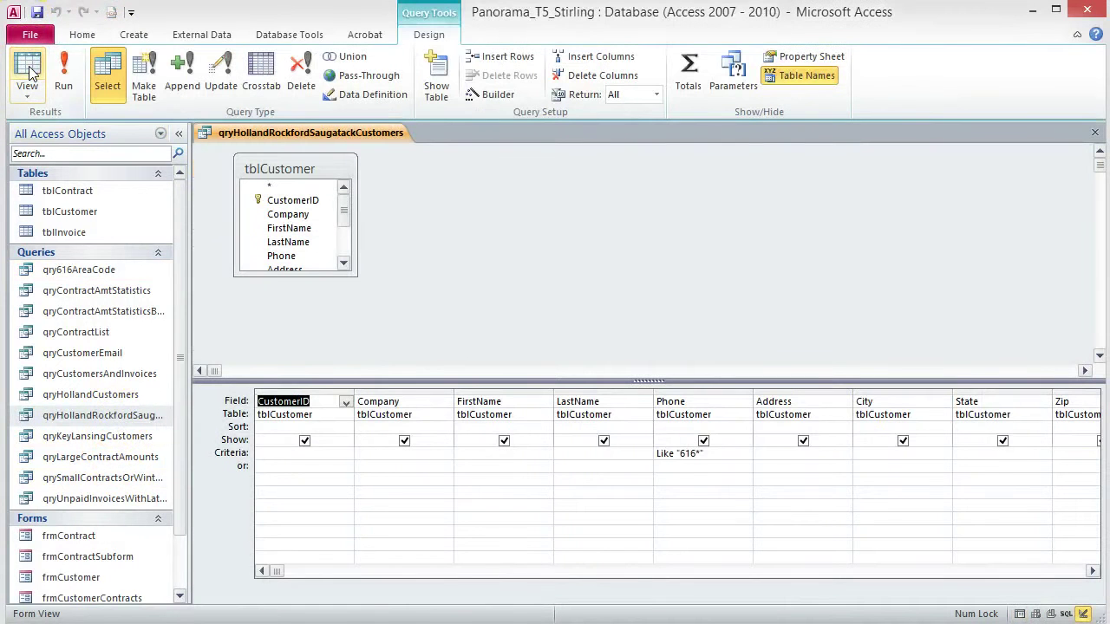
drag(719, 451, 650, 453)
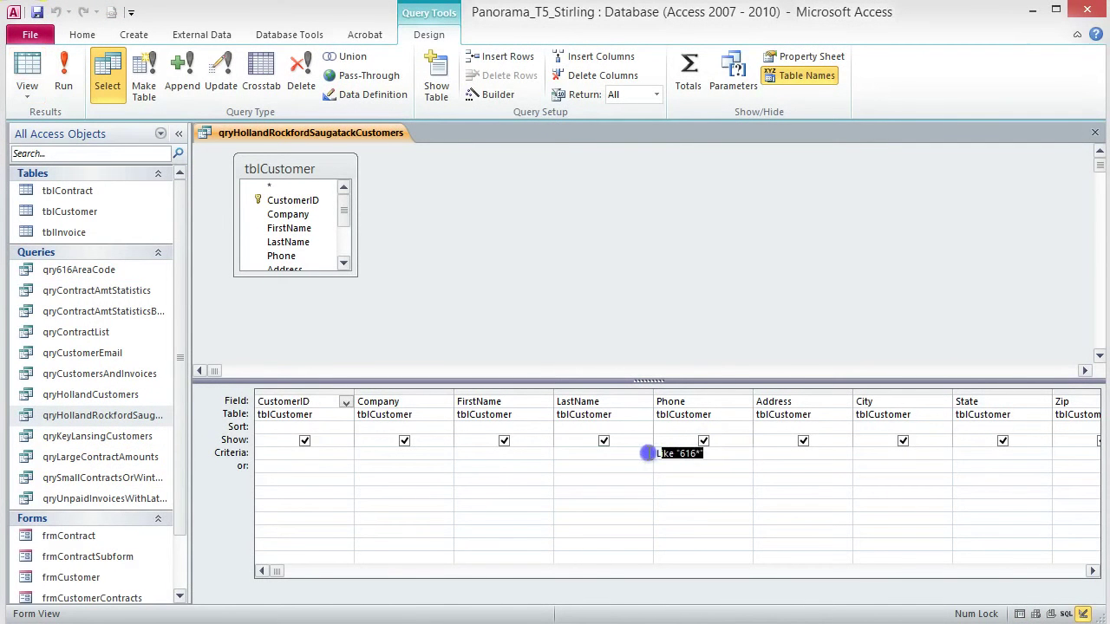
key(Delete)
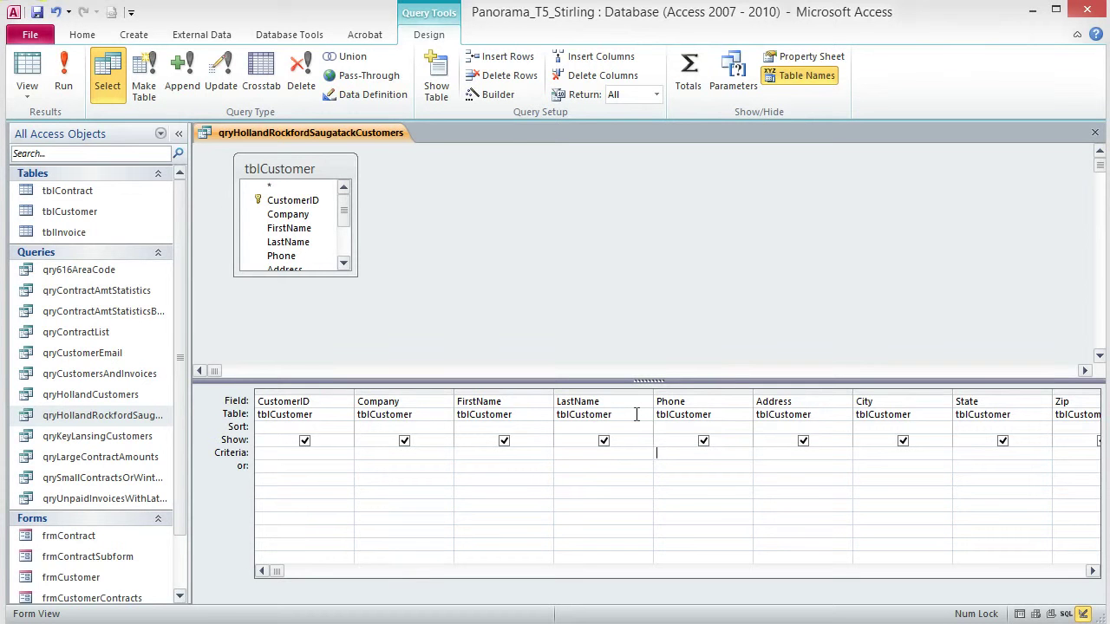
- Set the City criterion to In ("Holland","Rockford","Saugatuck") and run the query
click(763, 329)
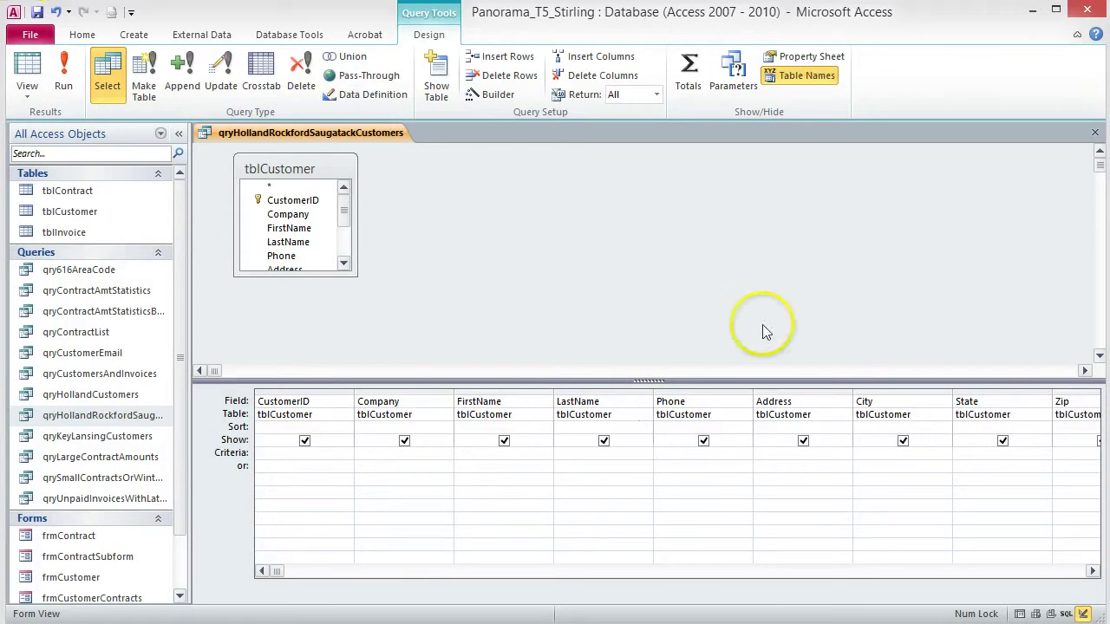
right_click(875, 453)
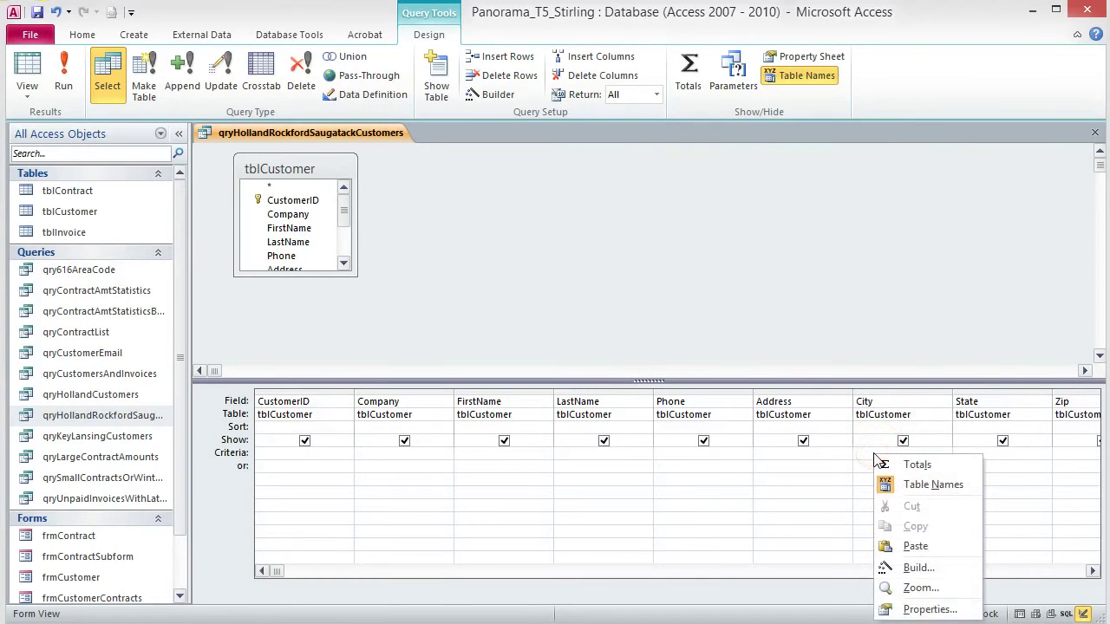
click(915, 588)
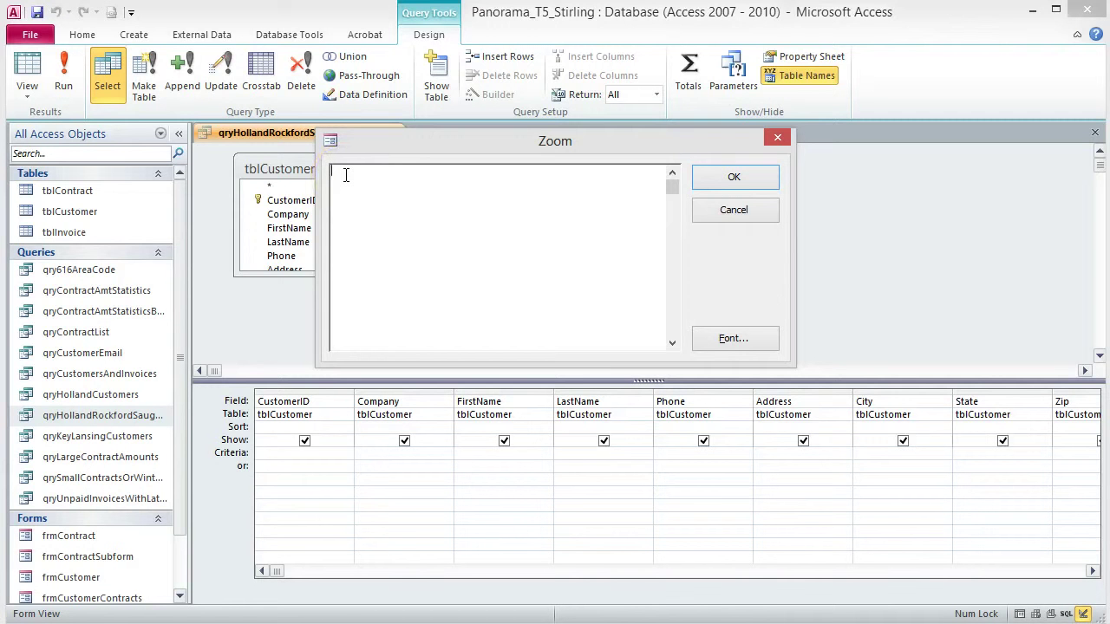
key(ctrl+v)
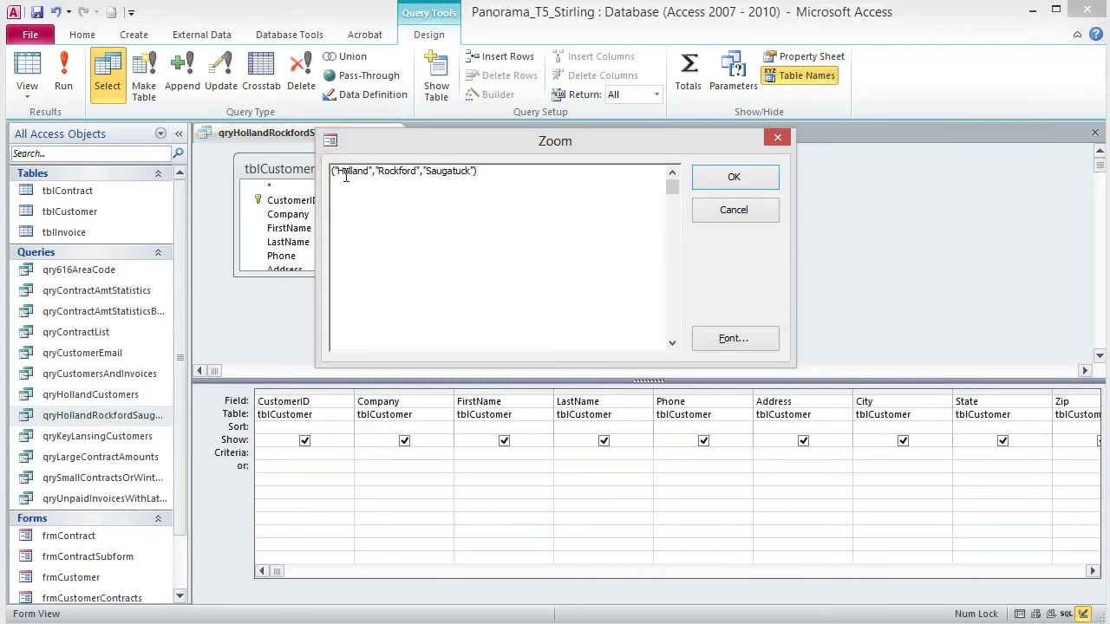
click(332, 171)
text(In)
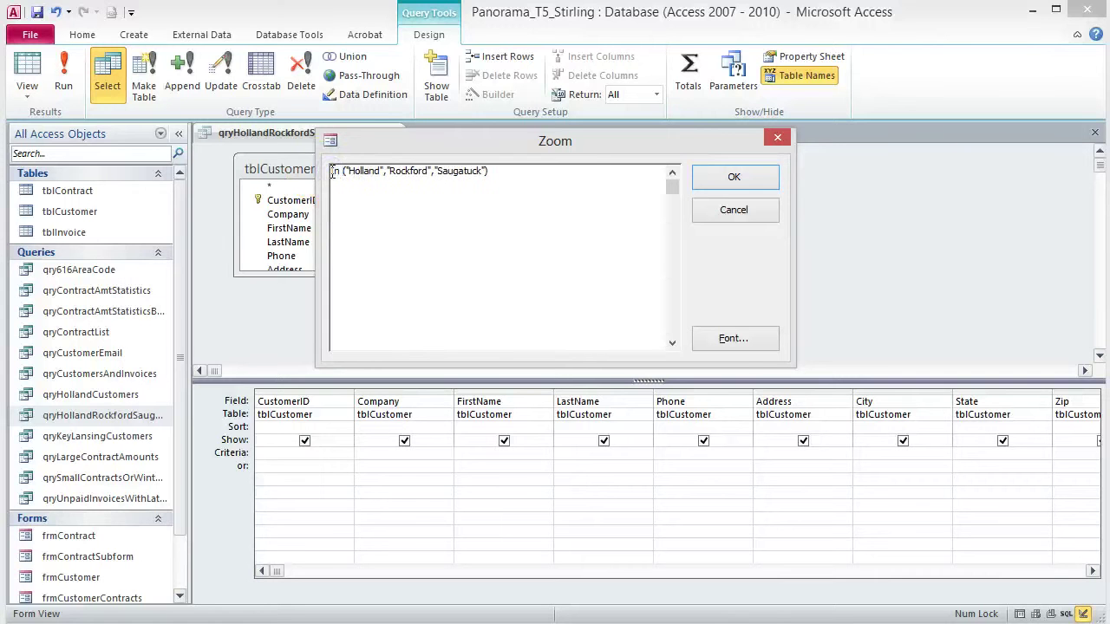
click(535, 170)
click(762, 179)
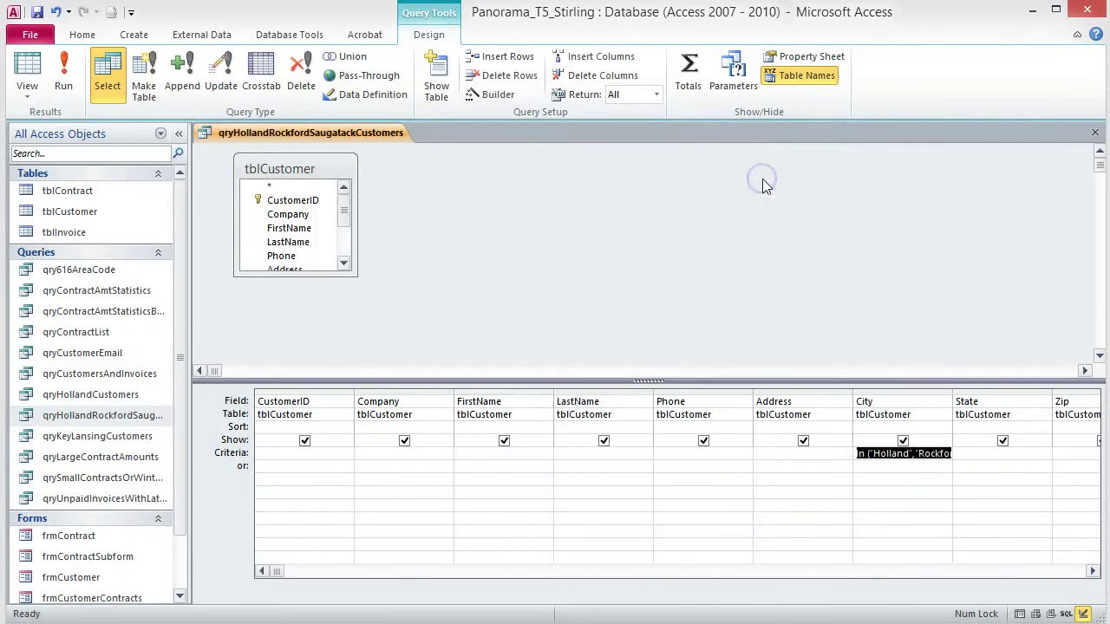
click(64, 74)
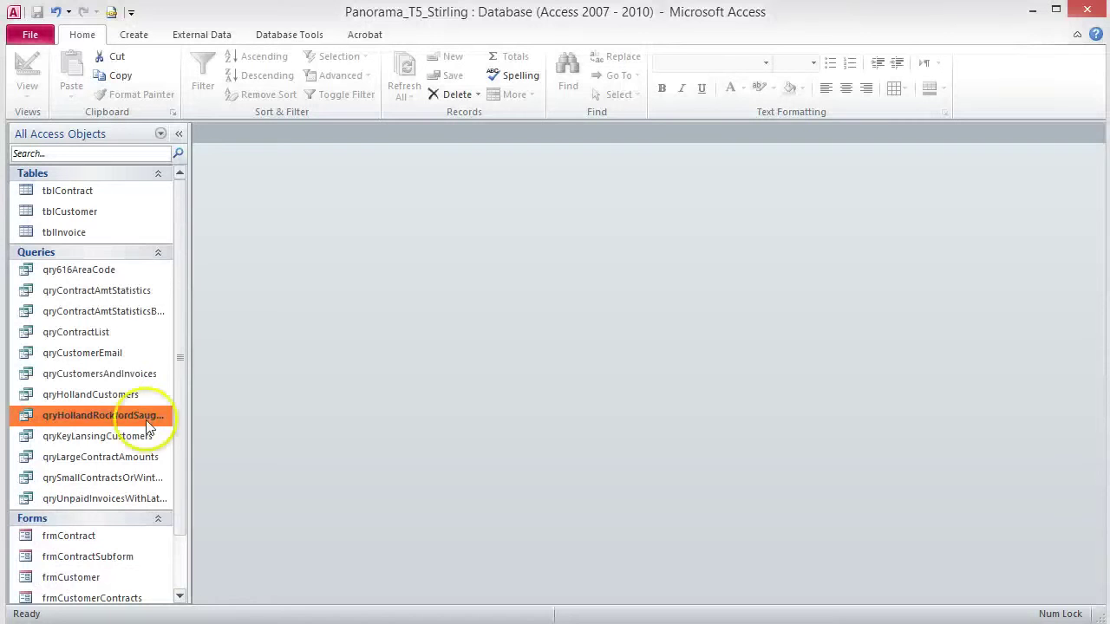
- Copy the qryHollandRockfordSaugatackCustomers query and paste it as qryNonHollandRockfordSaugatackCustomers
right_click(147, 419)
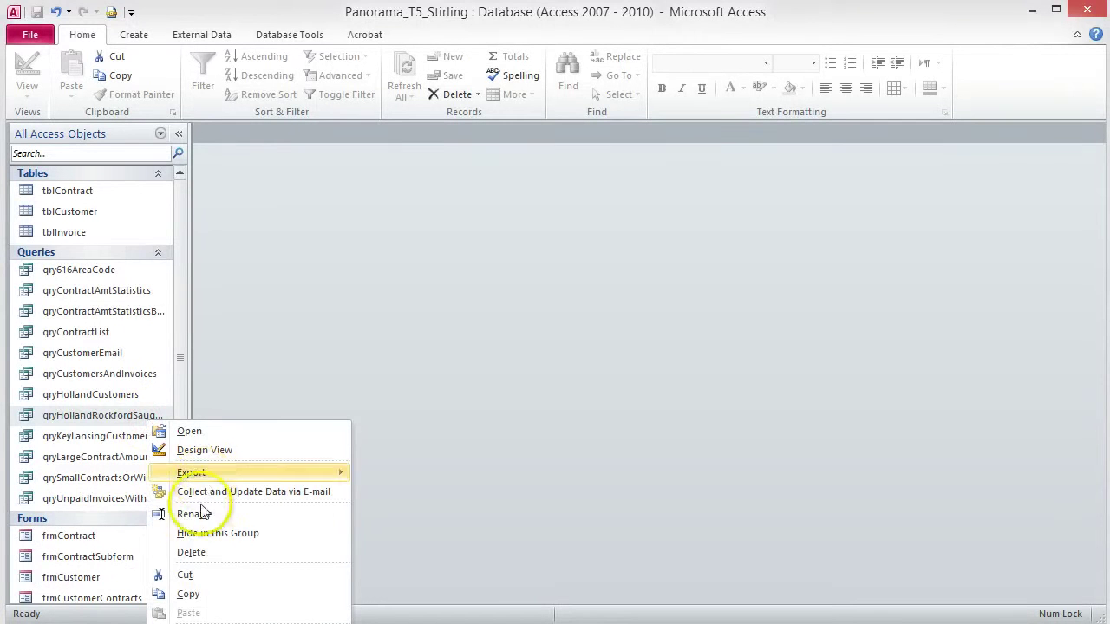
click(189, 593)
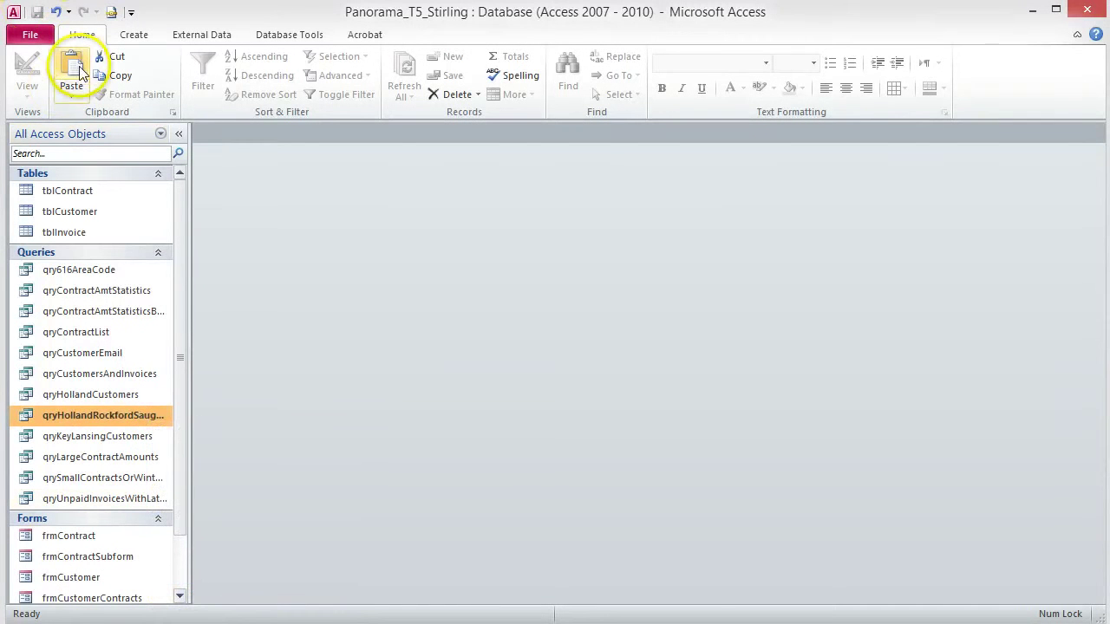
click(73, 74)
click(497, 229)
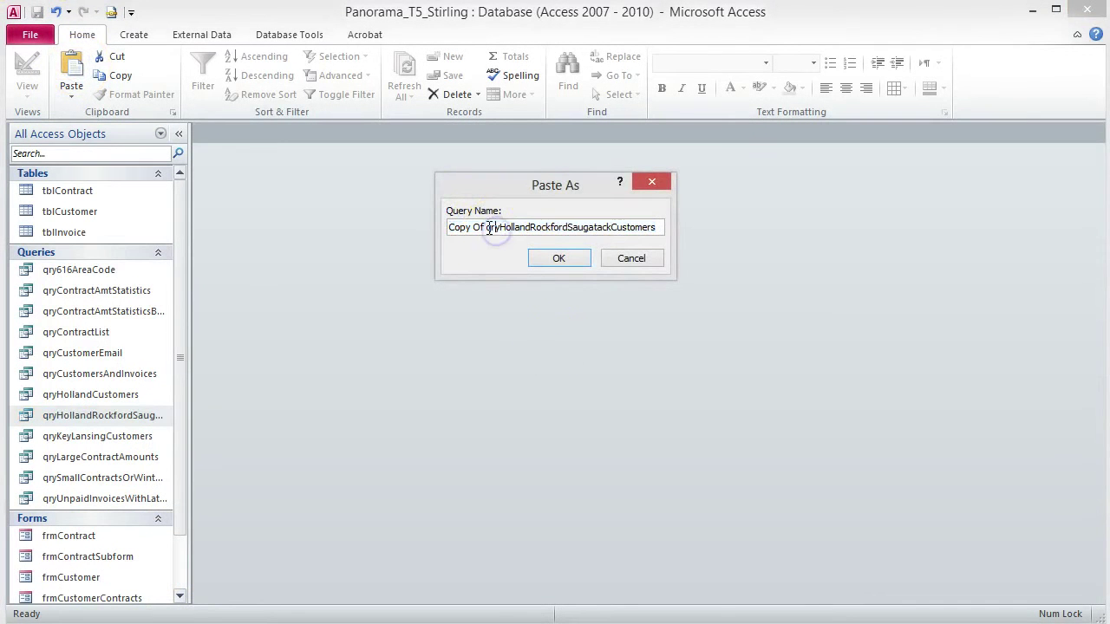
drag(486, 227, 382, 215)
key(Delete)
click(463, 226)
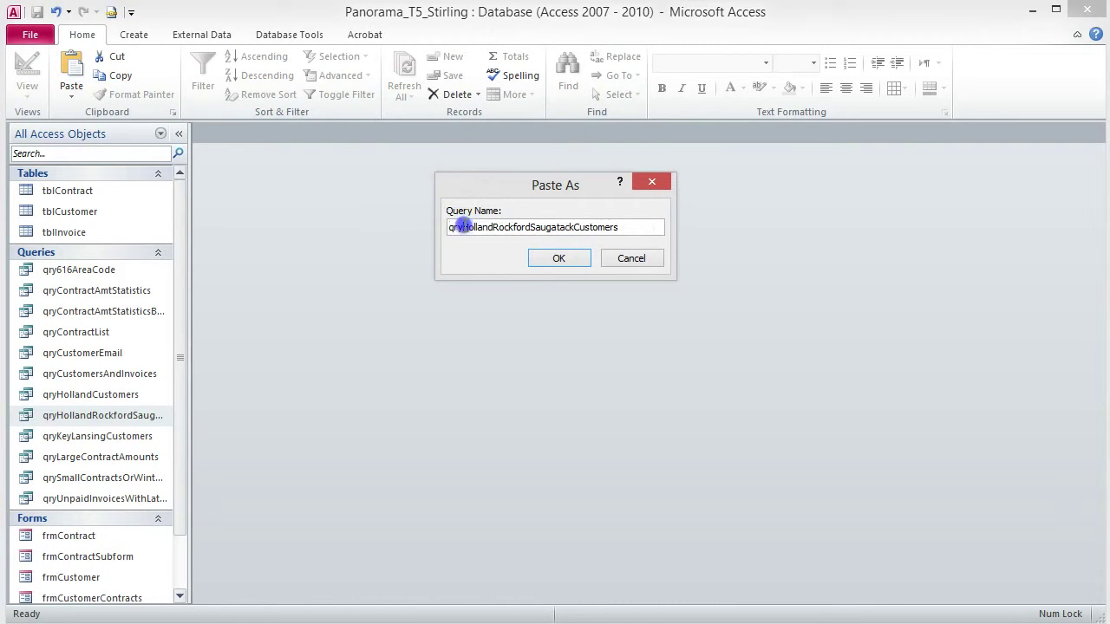
text(Non)
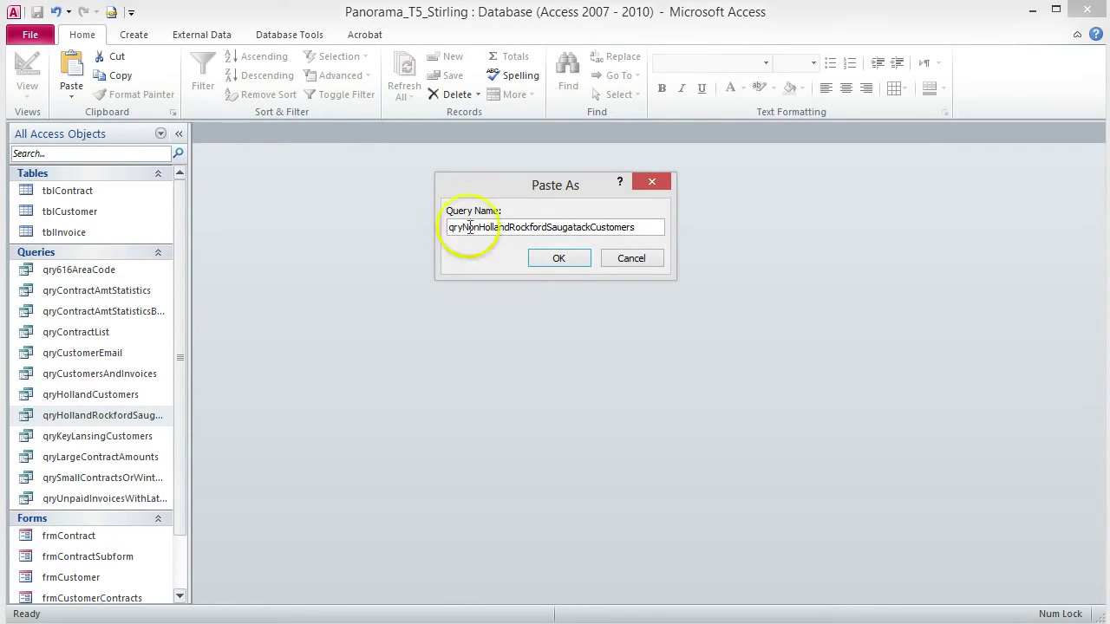
click(556, 258)
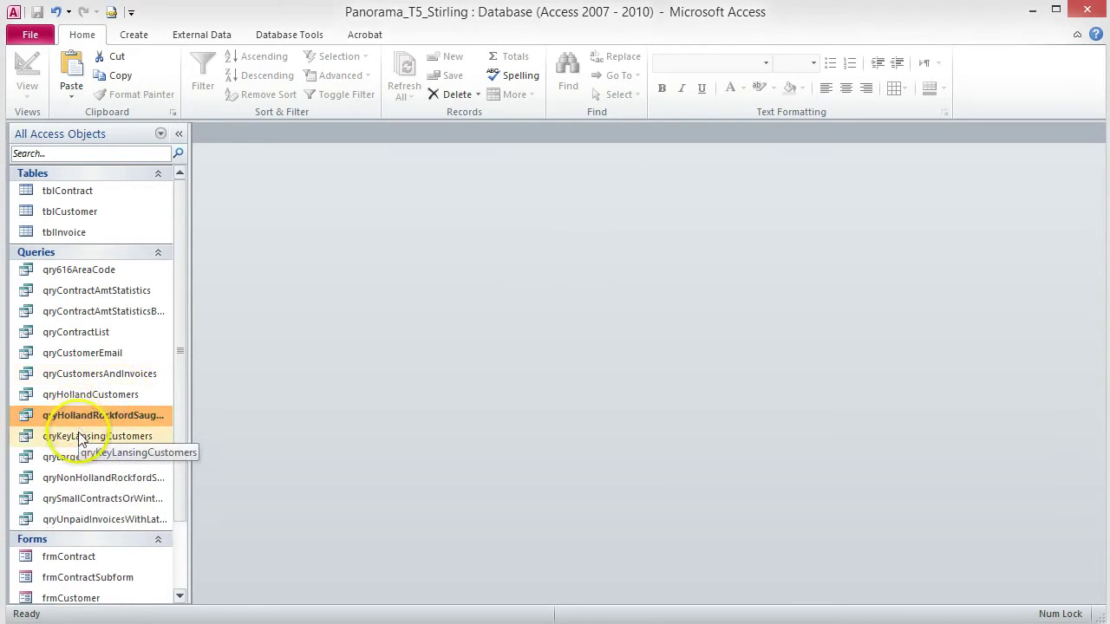
- Open qryNonHollandRockfordSaugatackCustomers in Design view and change its City criterion to Not In ("Holland","Rockford","Saugatuck")
double_click(76, 477)
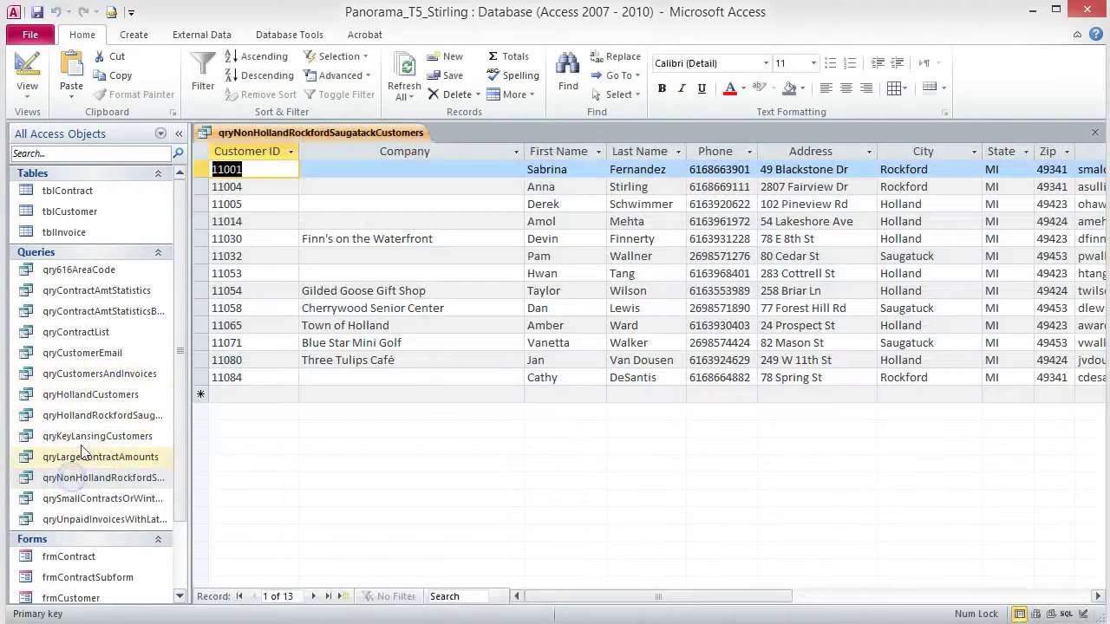
click(35, 71)
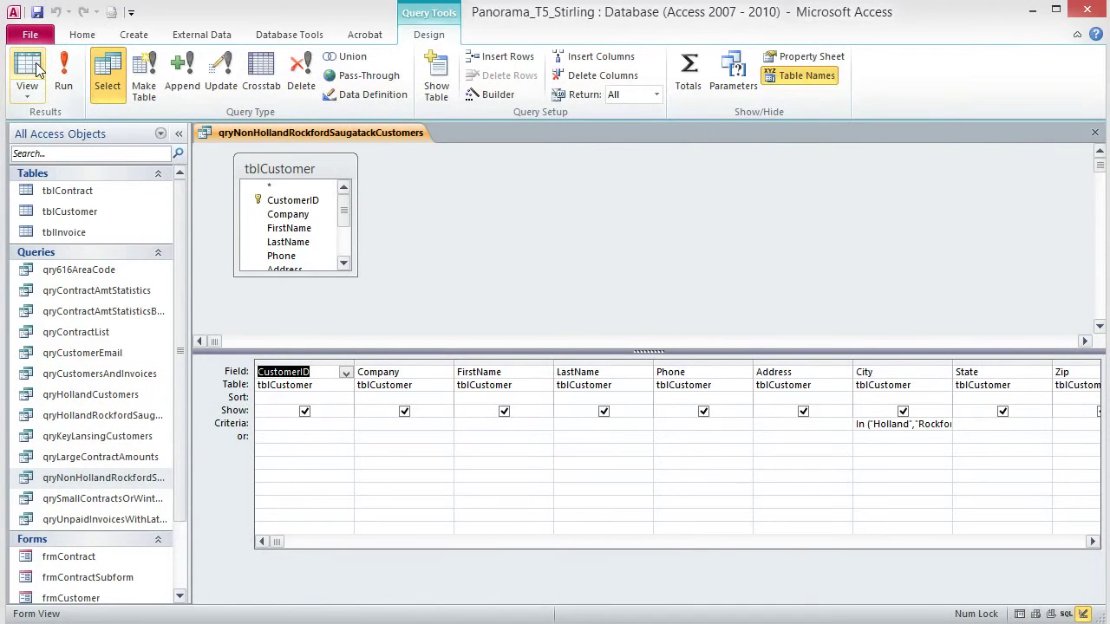
right_click(881, 425)
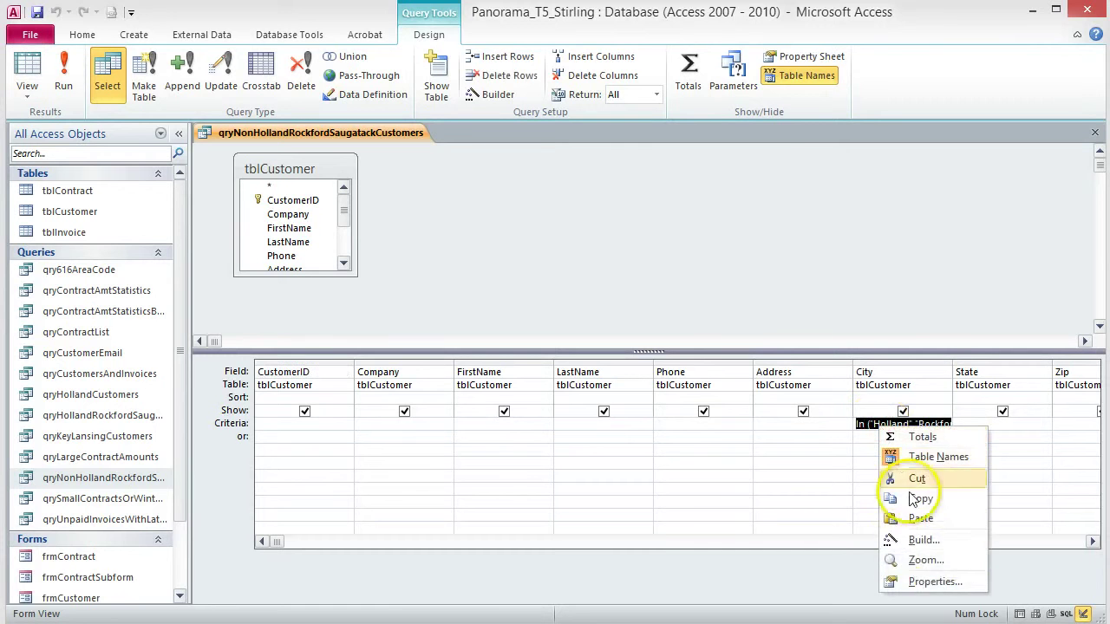
click(924, 560)
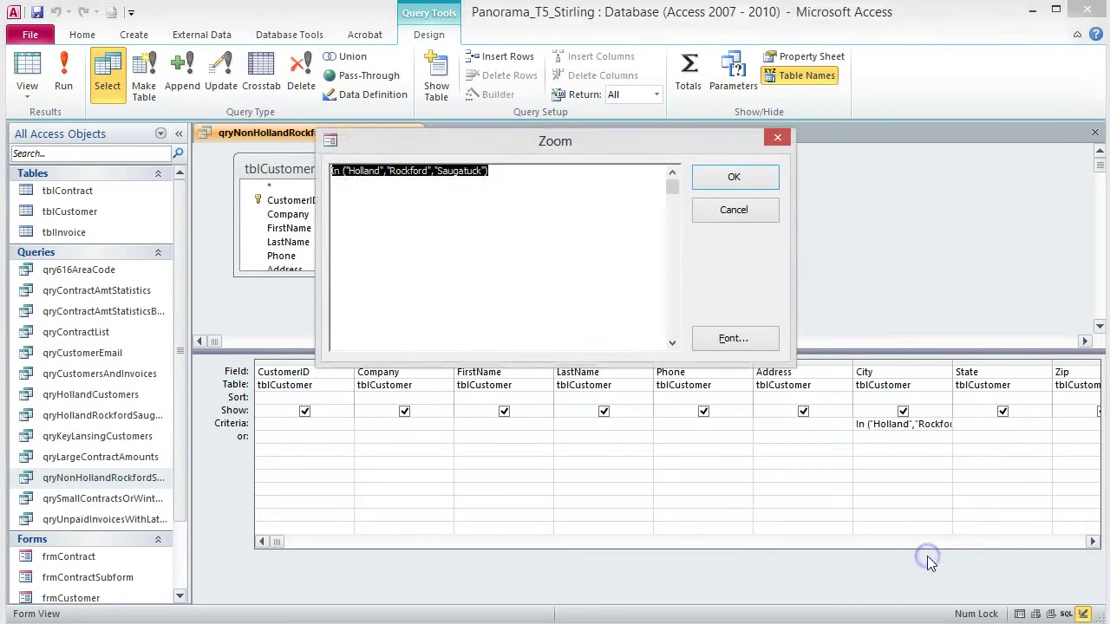
click(332, 172)
text(Not)
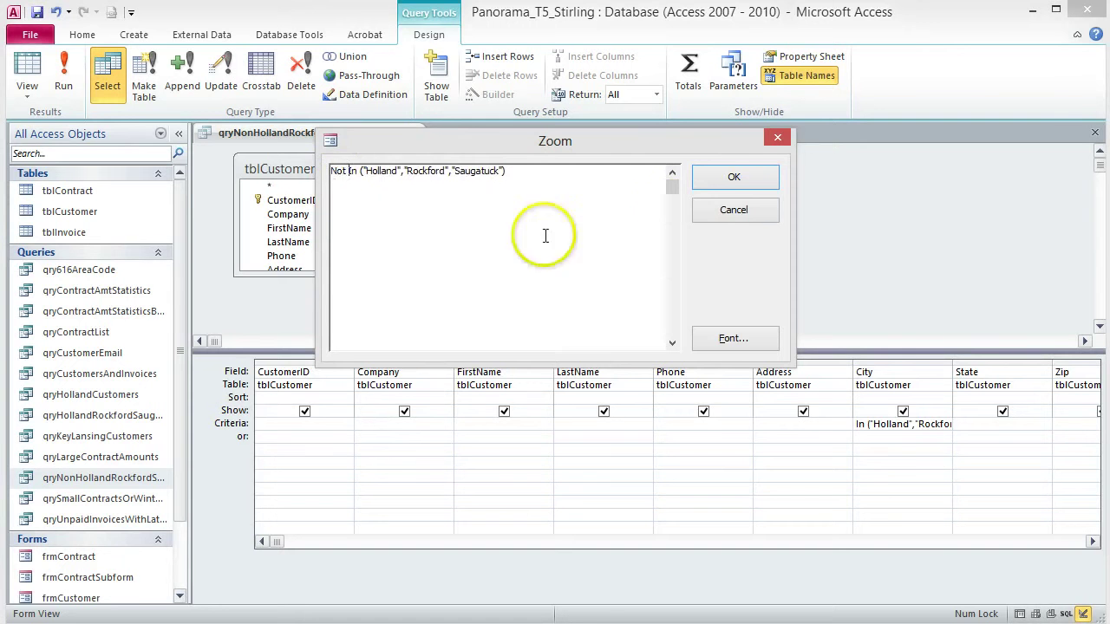
click(732, 177)
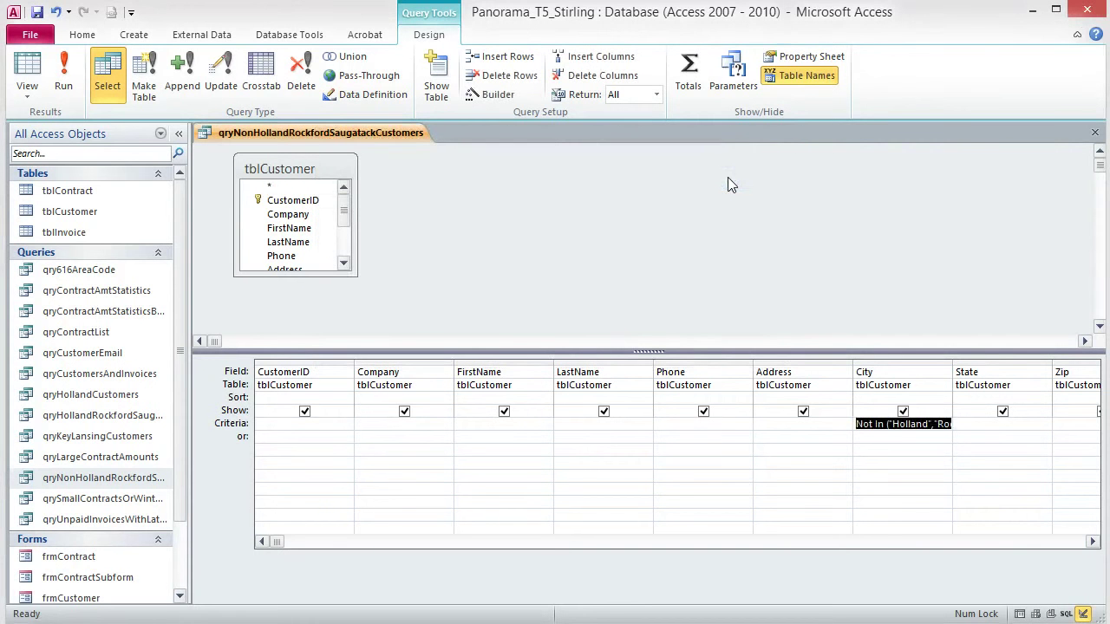
- Run the query and check the cities in the resulting customer records
click(68, 76)
click(68, 77)
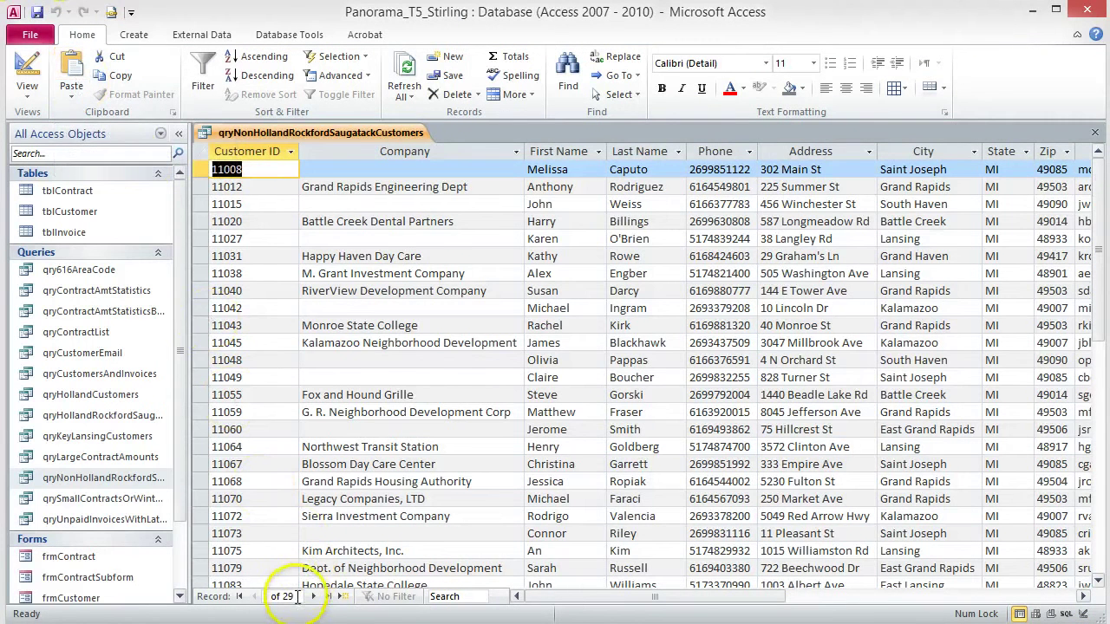
drag(559, 596, 622, 585)
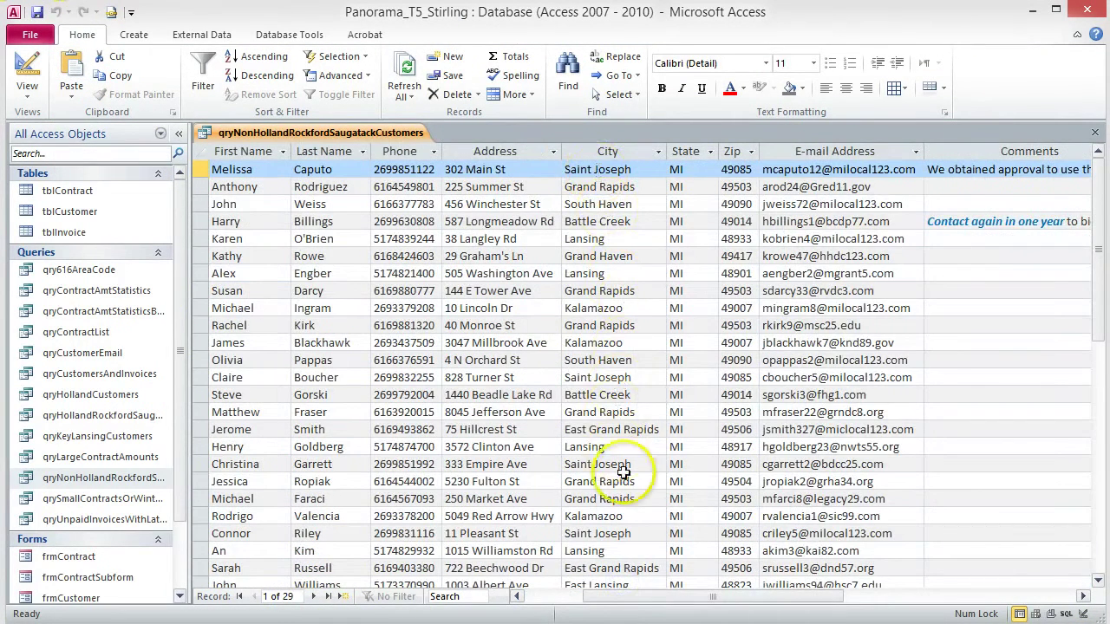